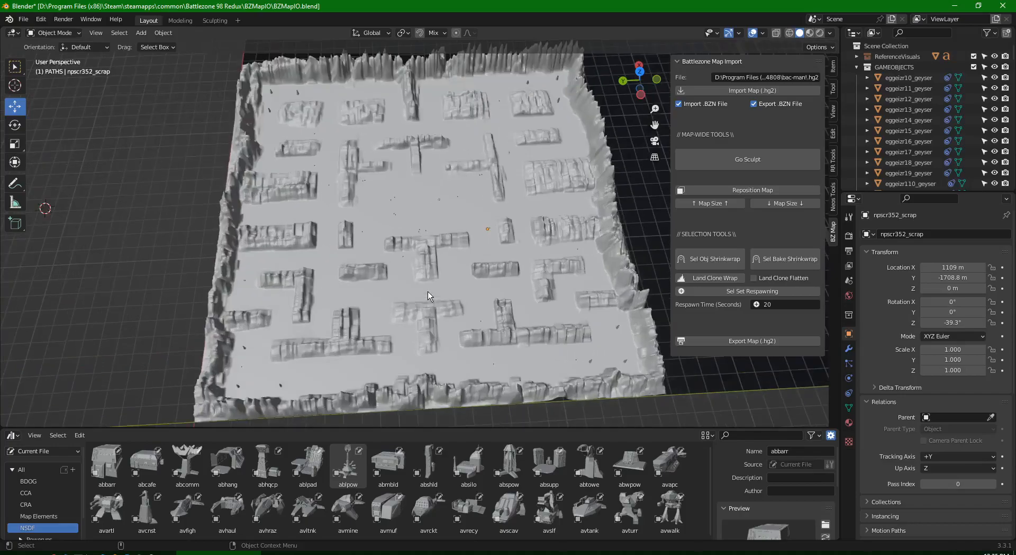
Step: Select the bac-man!.hg2_2560x2560 terrain mesh in the viewport
{"action": "scroll", "coordinate": [426, 289], "scroll_direction": "down", "scroll_amount": 2}
{"action": "middle_click_drag", "start_coordinate": [418, 278], "coordinate": [396, 258]}
{"action": "scroll", "coordinate": [395, 256], "scroll_direction": "down", "scroll_amount": 1}
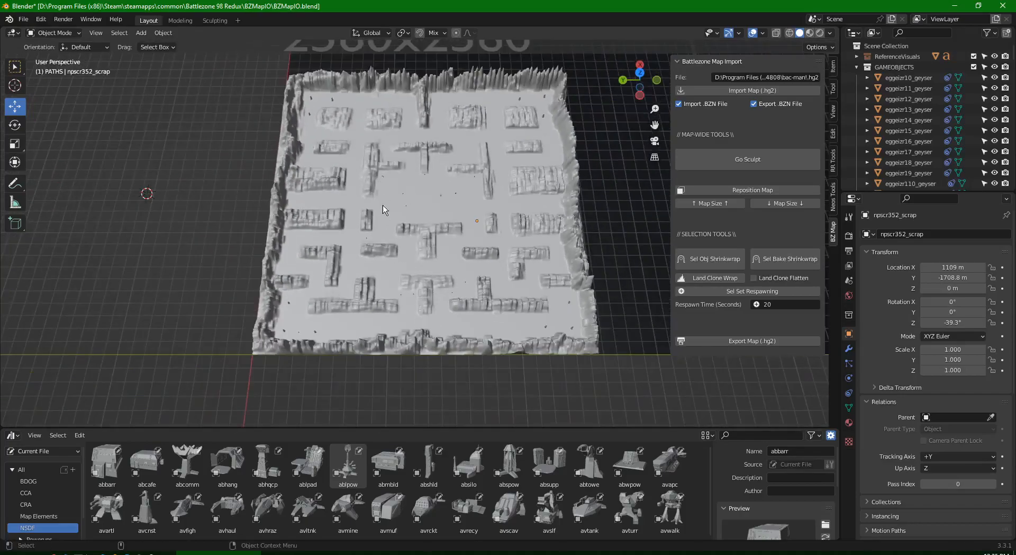
{"action": "left_click", "coordinate": [335, 215]}
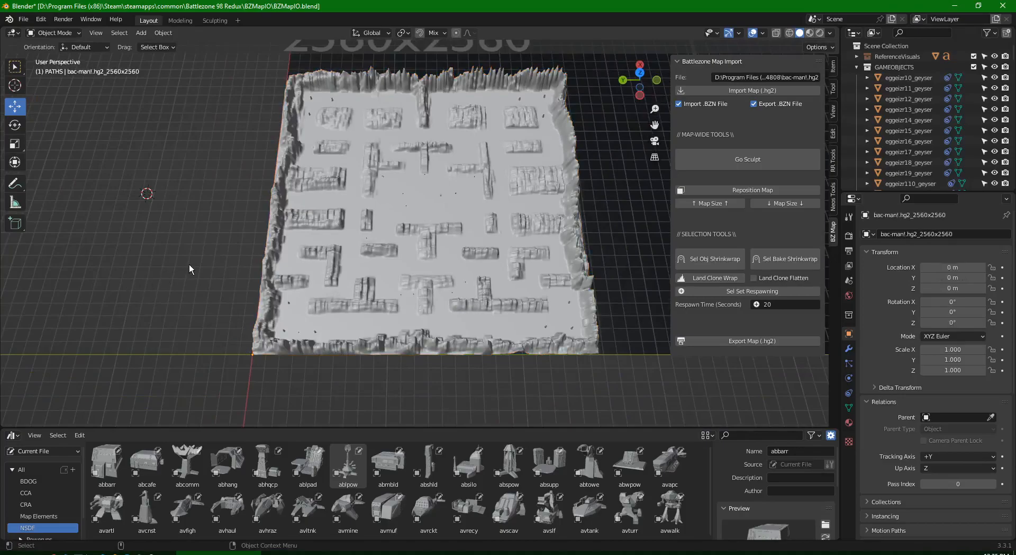
{"action": "middle_click_drag", "start_coordinate": [322, 304], "coordinate": [345, 285]}
{"action": "scroll", "coordinate": [401, 204], "scroll_direction": "up", "scroll_amount": 5}
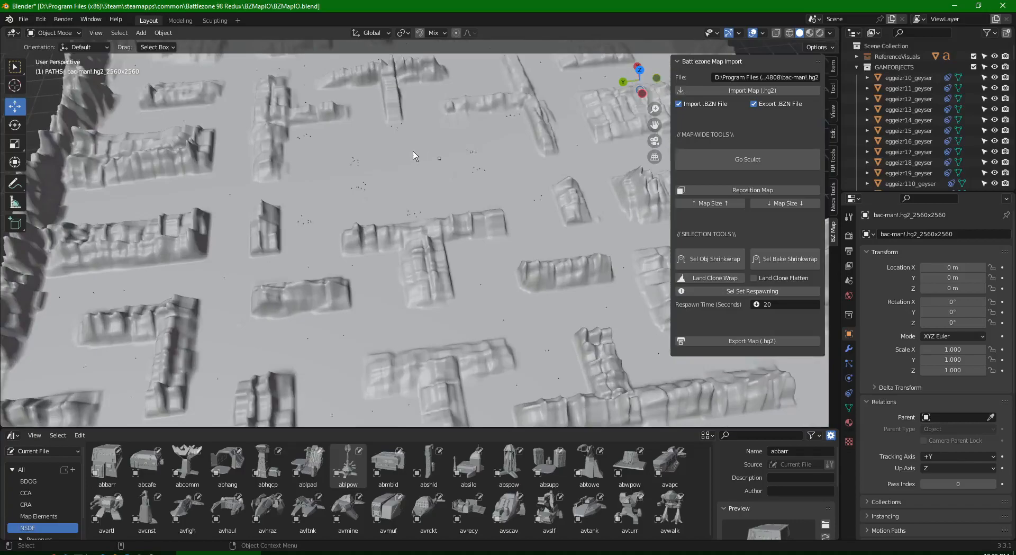
Step: Try selecting the scrap objects around the map's centre while the terrain is still selectable, and clear the selection
{"action": "left_click_drag", "start_coordinate": [449, 142], "coordinate": [504, 191]}
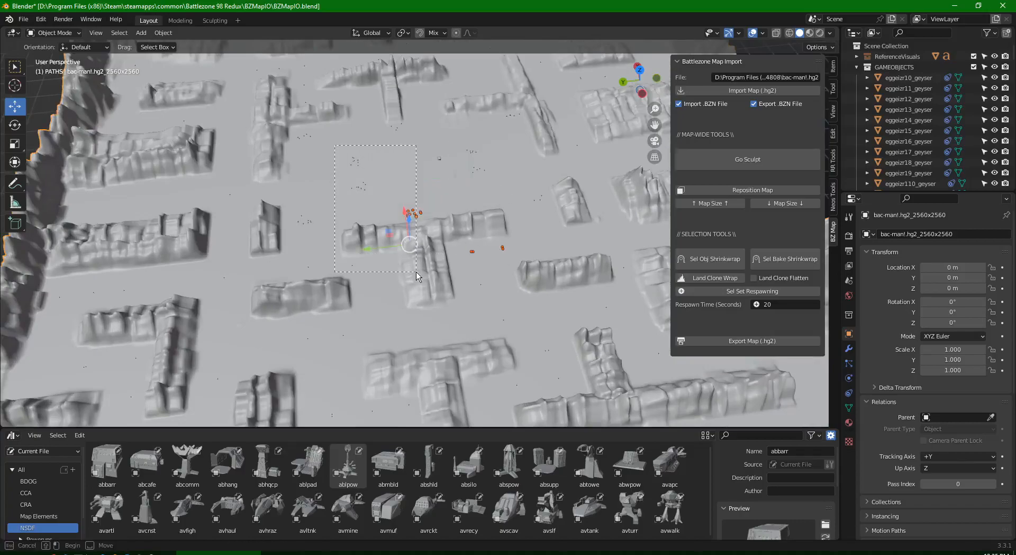
{"action": "scroll", "coordinate": [410, 258], "scroll_direction": "down", "scroll_amount": 2}
{"action": "scroll", "coordinate": [408, 257], "scroll_direction": "down", "scroll_amount": 6}
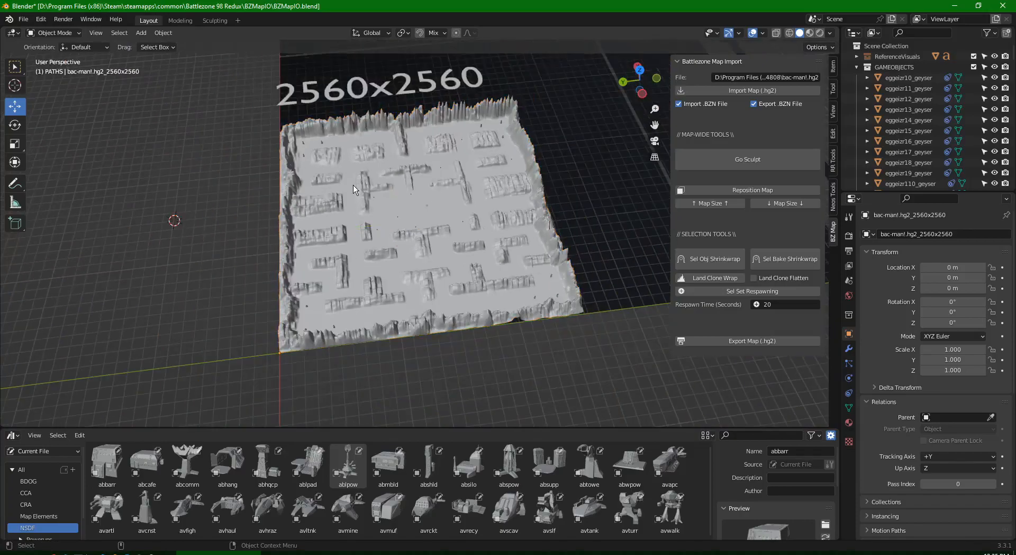
{"action": "key", "text": "a"}
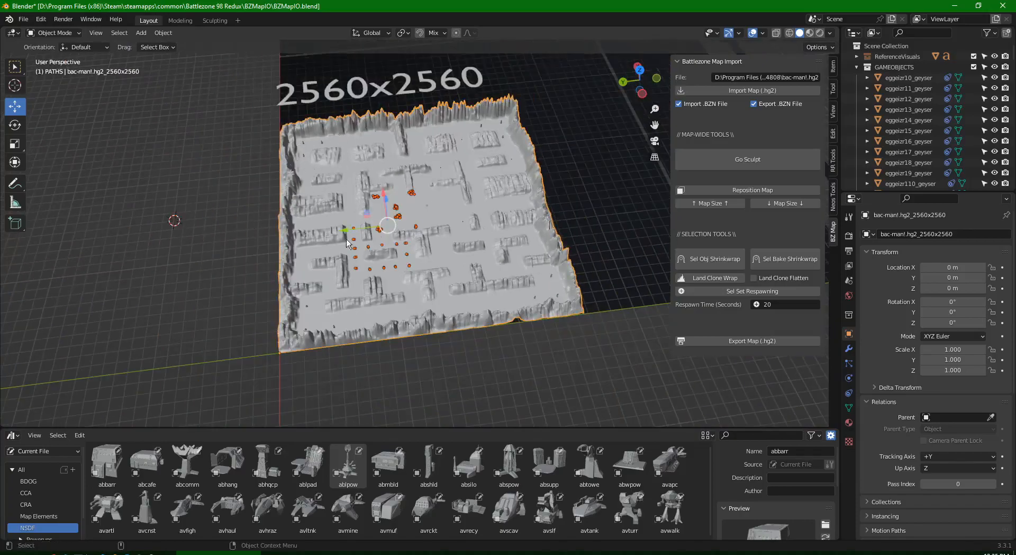
{"action": "left_click", "coordinate": [501, 227]}
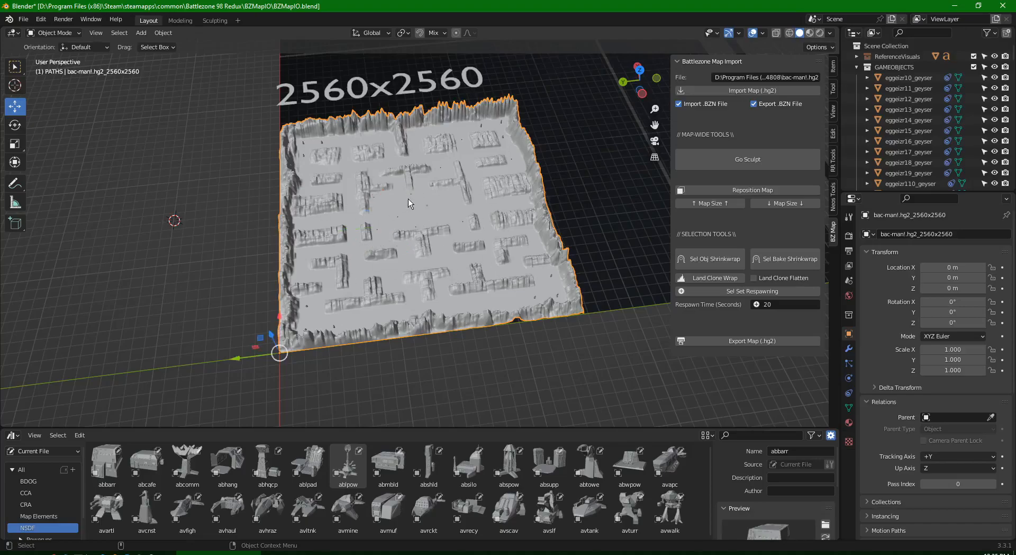
{"action": "left_click", "coordinate": [217, 246]}
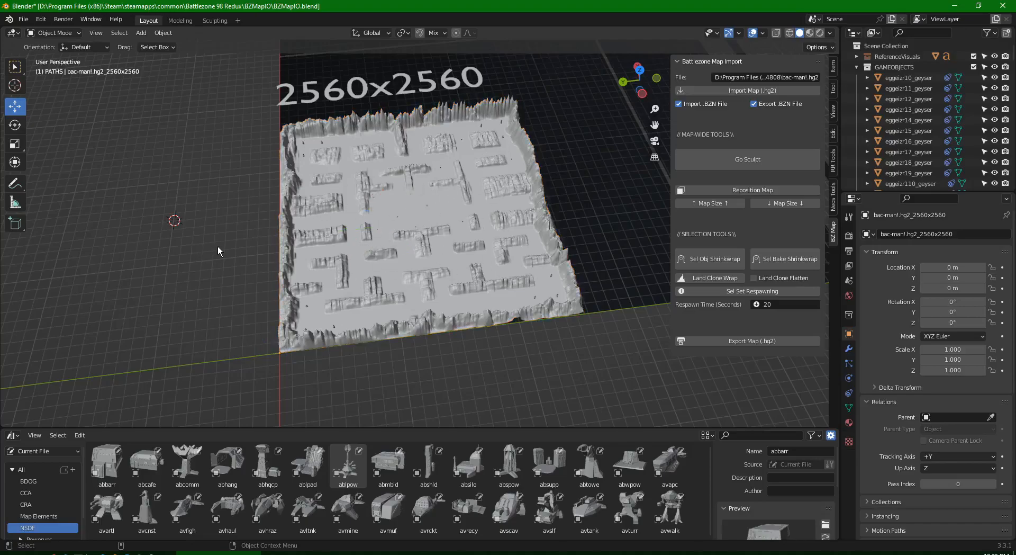
Step: Collapse the GAMEOBJECTS collection and disable viewport selection for the bac-man!.hg2_2560x2560 terrain
{"action": "left_click", "coordinate": [855, 67]}
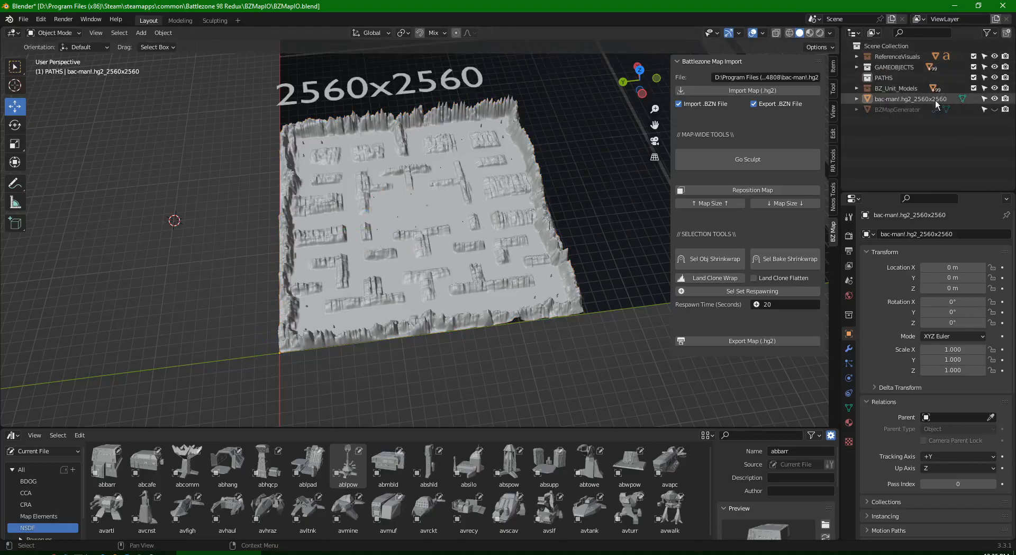
{"action": "left_click", "coordinate": [903, 99]}
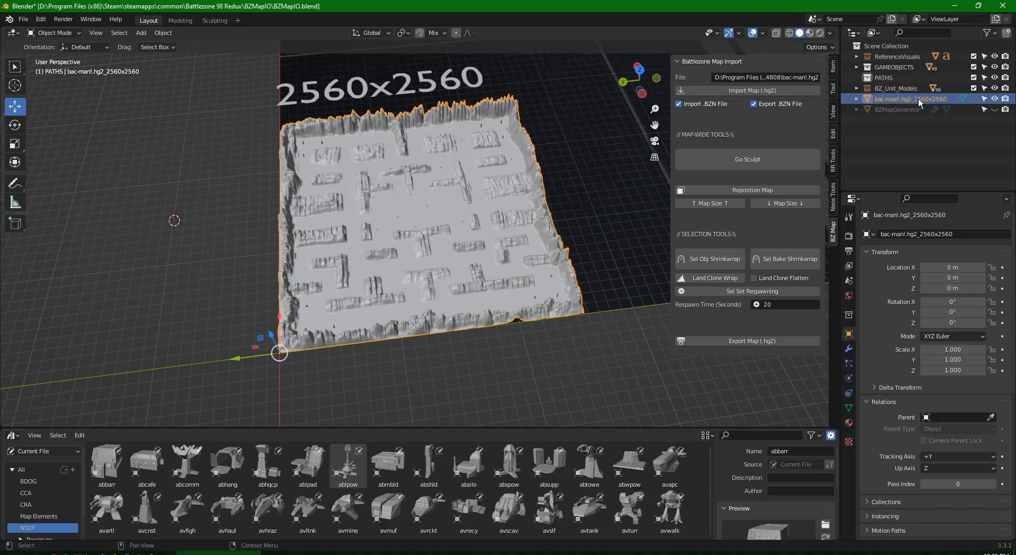
{"action": "left_click", "coordinate": [986, 98]}
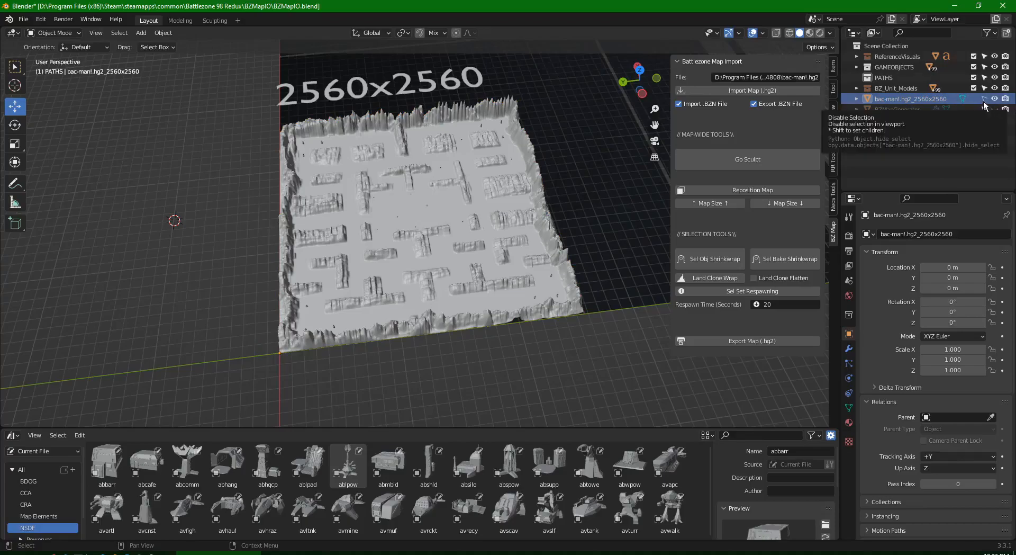
Step: Box-select the scrap objects scattered across the maze corridors
{"action": "scroll", "coordinate": [535, 254], "scroll_direction": "up", "scroll_amount": 5}
{"action": "scroll", "coordinate": [443, 214], "scroll_direction": "up", "scroll_amount": 1}
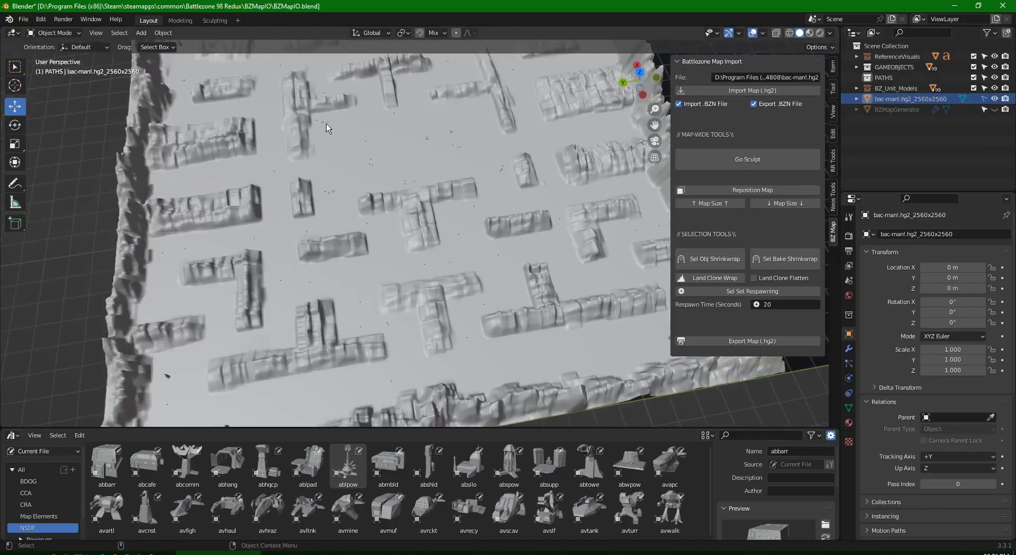
{"action": "left_click_drag", "start_coordinate": [304, 108], "coordinate": [593, 278]}
{"action": "left_click_drag", "start_coordinate": [212, 139], "coordinate": [363, 384]}
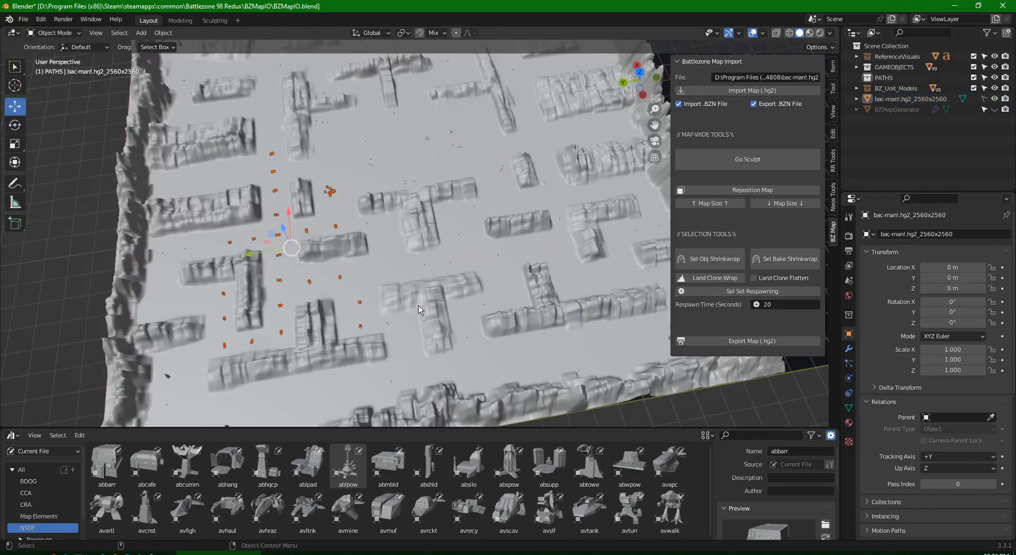
{"action": "scroll", "coordinate": [433, 310], "scroll_direction": "down", "scroll_amount": 4}
{"action": "scroll", "coordinate": [426, 289], "scroll_direction": "up", "scroll_amount": 5}
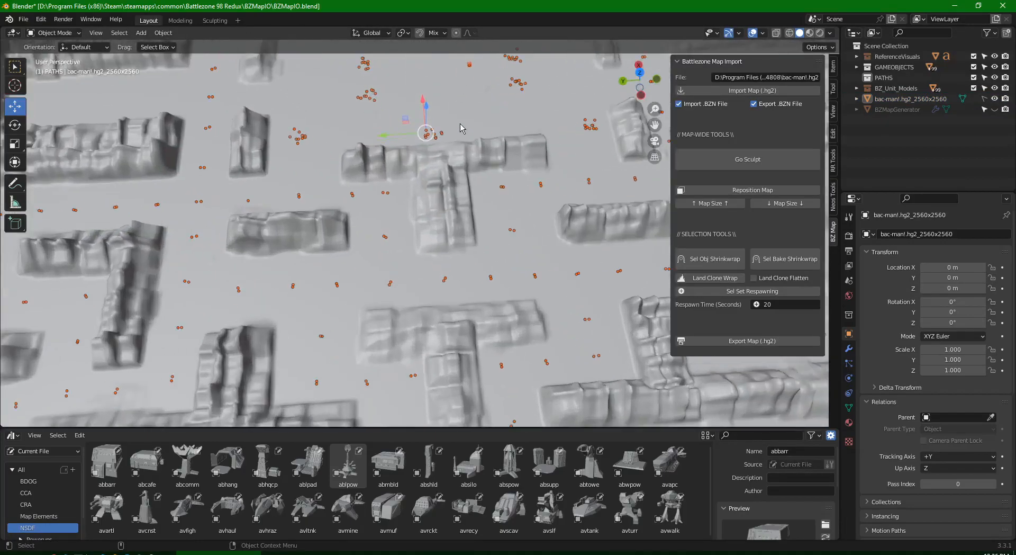
Step: Box-select the scrap clusters near the map's centre, and select a single scrap piece there
{"action": "left_click", "coordinate": [507, 80]}
{"action": "middle_click_drag", "start_coordinate": [505, 148], "coordinate": [429, 218], "text": "shift"}
{"action": "left_click_drag", "start_coordinate": [370, 68], "coordinate": [561, 221]}
{"action": "left_click", "coordinate": [529, 211]}
{"action": "middle_click_drag", "start_coordinate": [385, 226], "coordinate": [313, 235], "text": "shift"}
{"action": "middle_click_drag", "start_coordinate": [727, 318], "coordinate": [113, 241], "text": "shift"}
{"action": "middle_click_drag", "start_coordinate": [330, 289], "coordinate": [372, 262]}
{"action": "scroll", "coordinate": [382, 246], "scroll_direction": "down", "scroll_amount": 7}
{"action": "scroll", "coordinate": [396, 257], "scroll_direction": "up", "scroll_amount": 2}
{"action": "scroll", "coordinate": [404, 261], "scroll_direction": "up", "scroll_amount": 3}
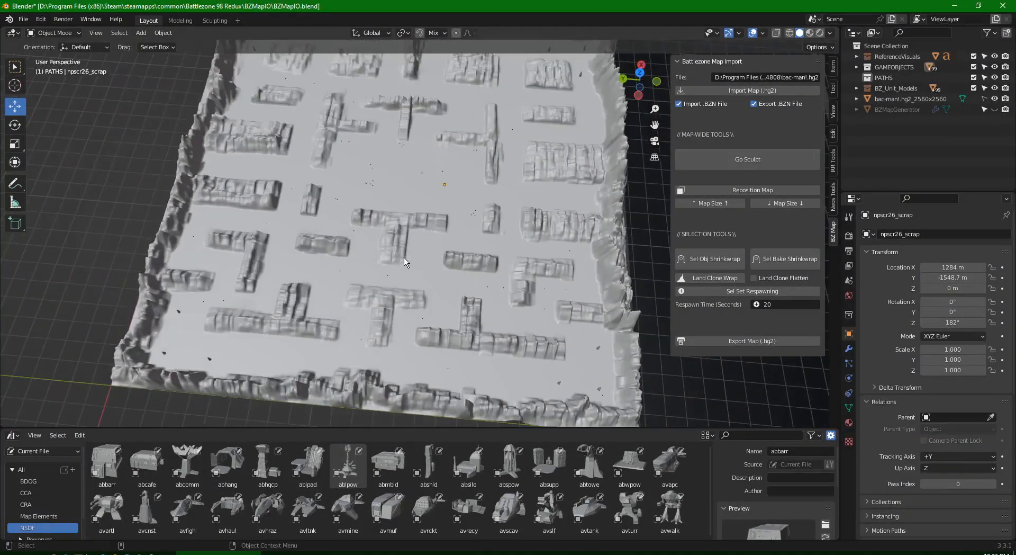
{"action": "middle_click_drag", "start_coordinate": [458, 201], "coordinate": [541, 237]}
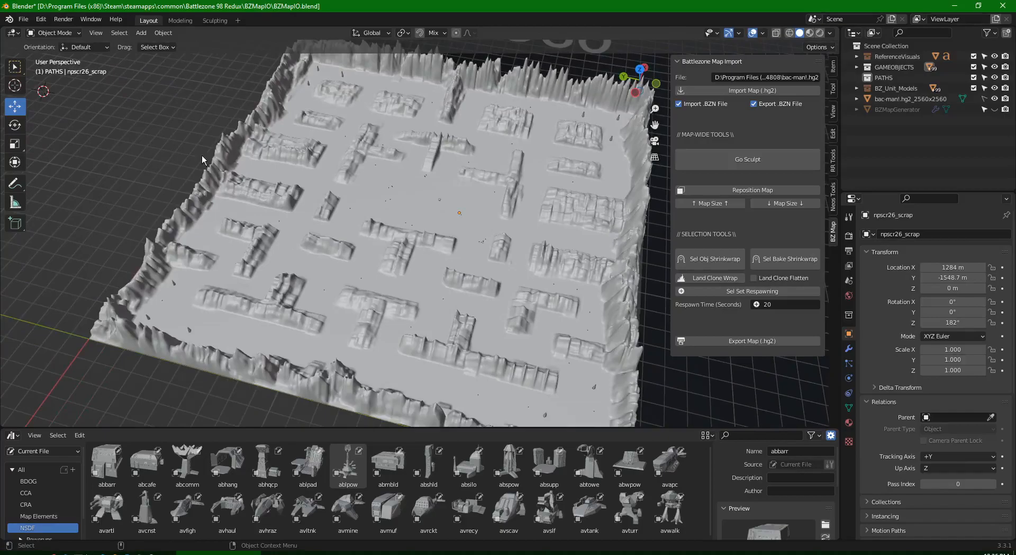
Step: Frame the selected scrap objects in the middle of the map
{"action": "left_click", "coordinate": [96, 32]}
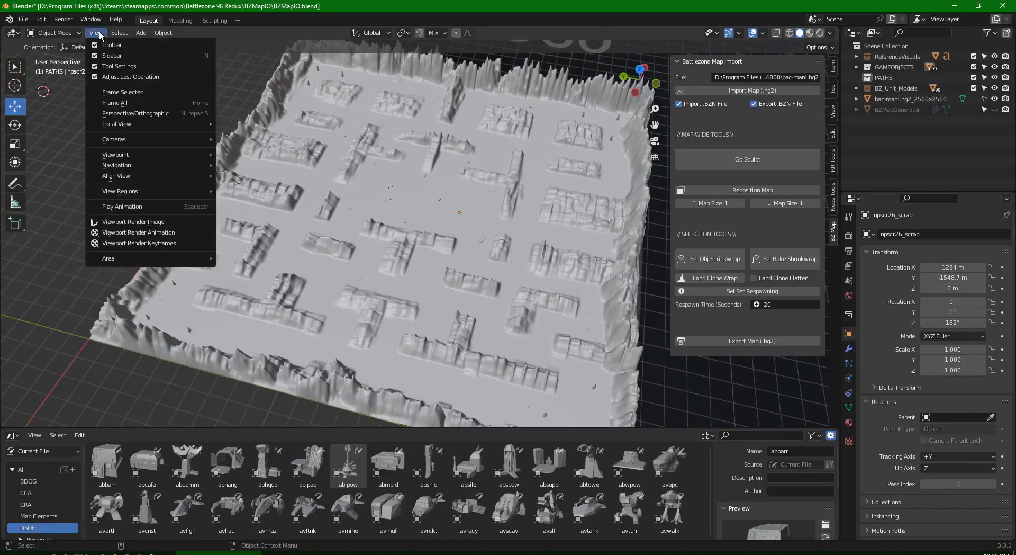
{"action": "left_click", "coordinate": [132, 92]}
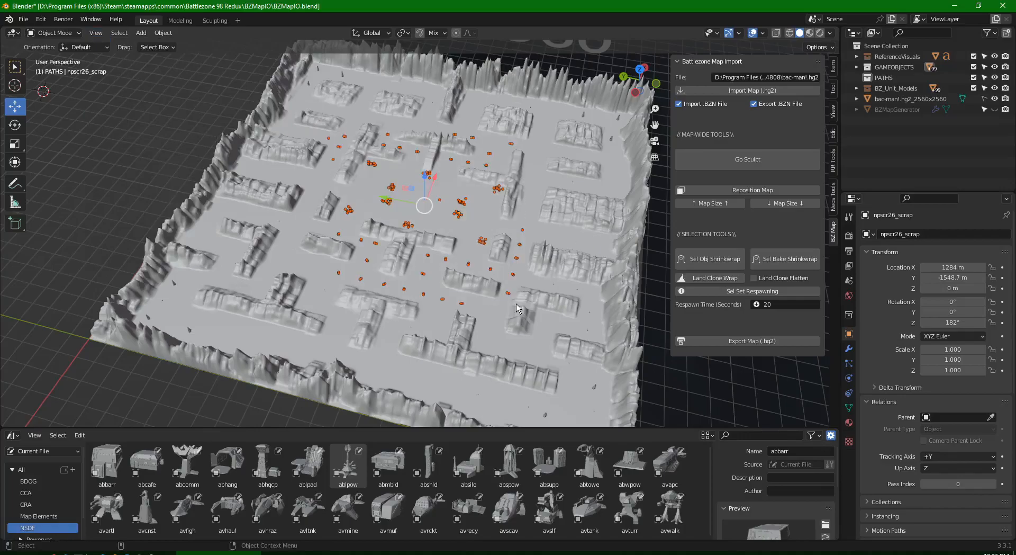
{"action": "left_click", "coordinate": [64, 32]}
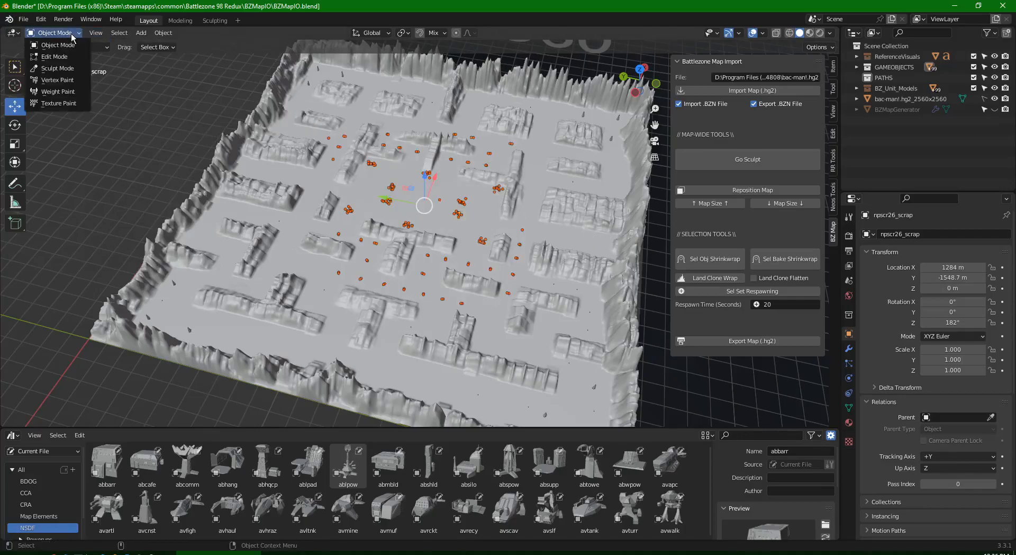
{"action": "left_click", "coordinate": [104, 33]}
{"action": "left_click", "coordinate": [126, 91]}
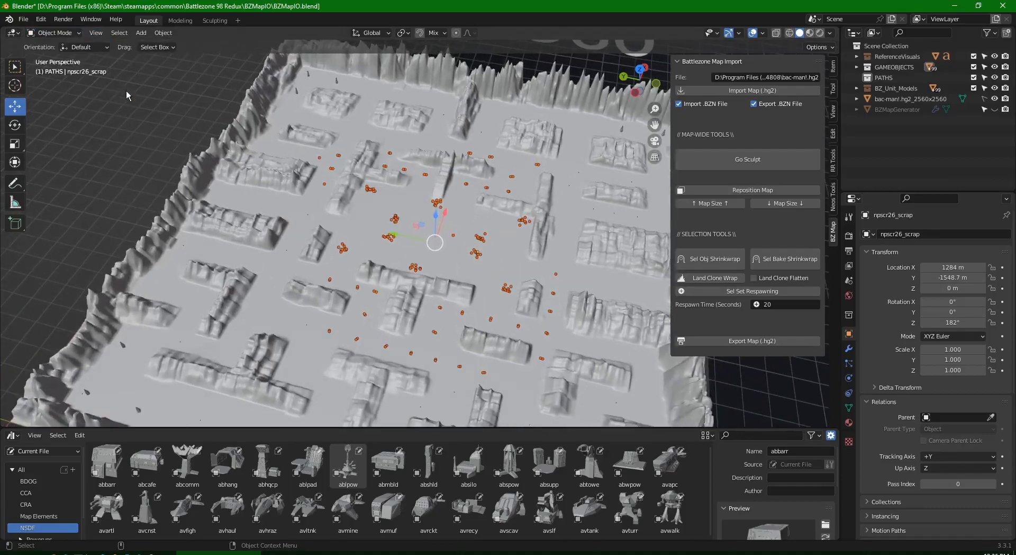
Step: Box-select the small scrap clusters beside the map's open centre and frame them in the view
{"action": "middle_click_drag", "start_coordinate": [416, 281], "coordinate": [392, 283]}
{"action": "left_click_drag", "start_coordinate": [349, 232], "coordinate": [390, 294]}
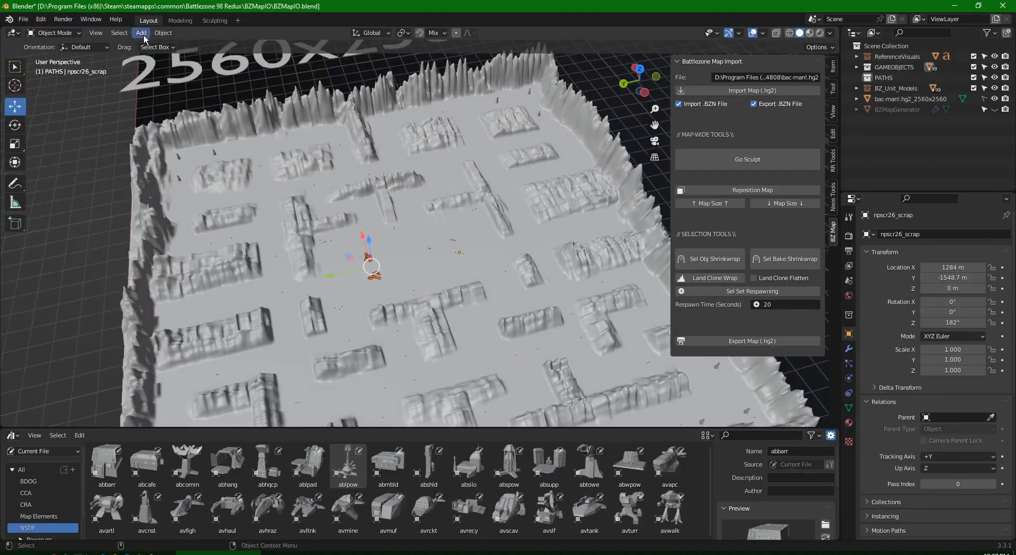
{"action": "left_click", "coordinate": [95, 33]}
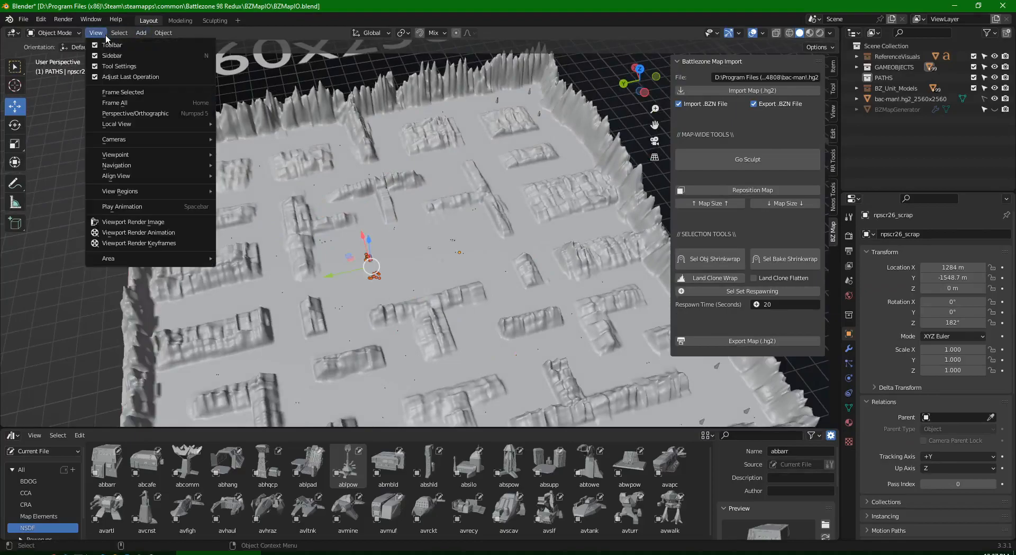
{"action": "left_click", "coordinate": [129, 92]}
{"action": "middle_click_drag", "start_coordinate": [341, 127], "coordinate": [519, 249]}
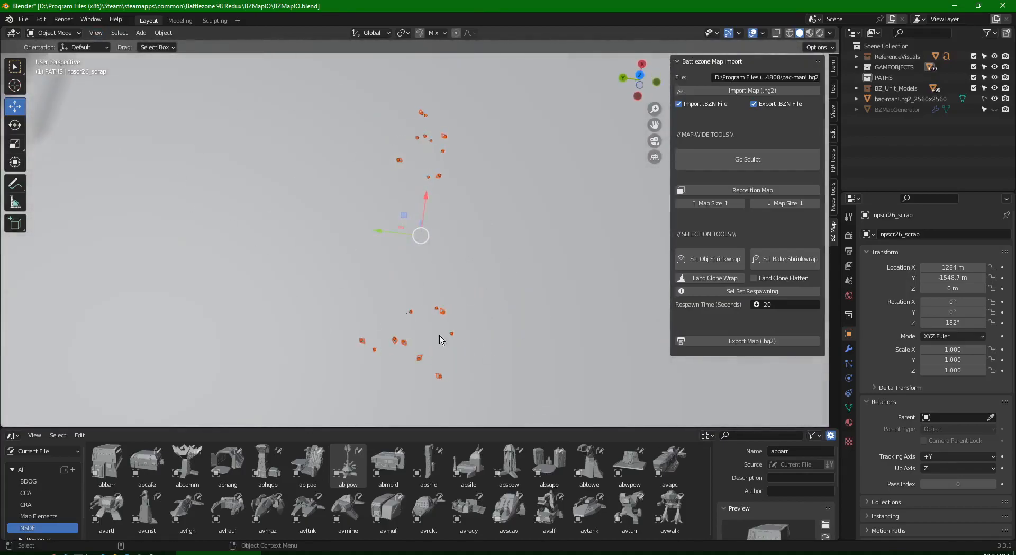
Step: Clear the scrap selection and examine the layout of the whole maze map
{"action": "scroll", "coordinate": [534, 251], "scroll_direction": "down", "scroll_amount": 11}
{"action": "middle_click_drag", "start_coordinate": [529, 275], "coordinate": [434, 202], "text": "shift"}
{"action": "scroll", "coordinate": [461, 212], "scroll_direction": "down", "scroll_amount": 3}
{"action": "middle_click_drag", "start_coordinate": [395, 232], "coordinate": [454, 260]}
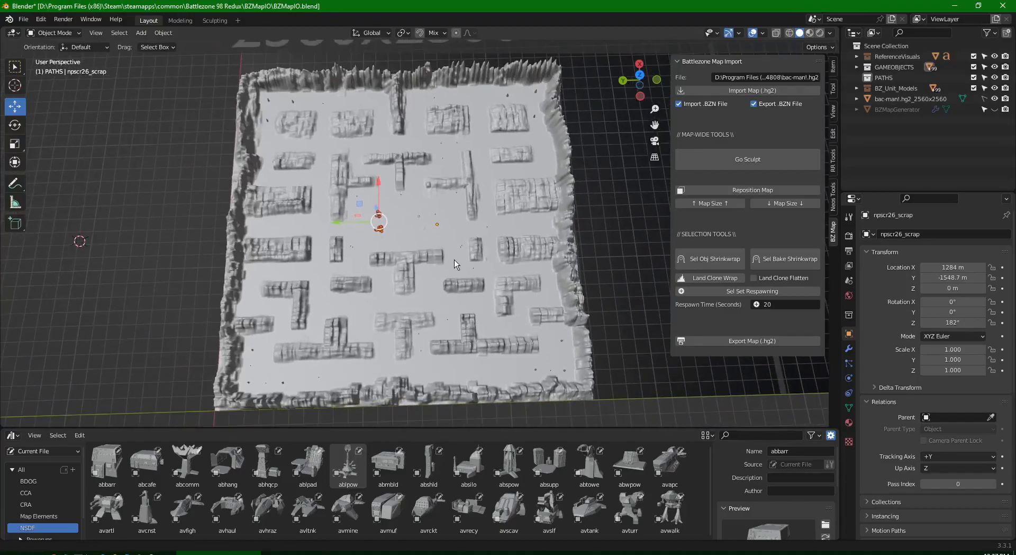
{"action": "left_click", "coordinate": [454, 259]}
{"action": "scroll", "coordinate": [394, 233], "scroll_direction": "up", "scroll_amount": 3}
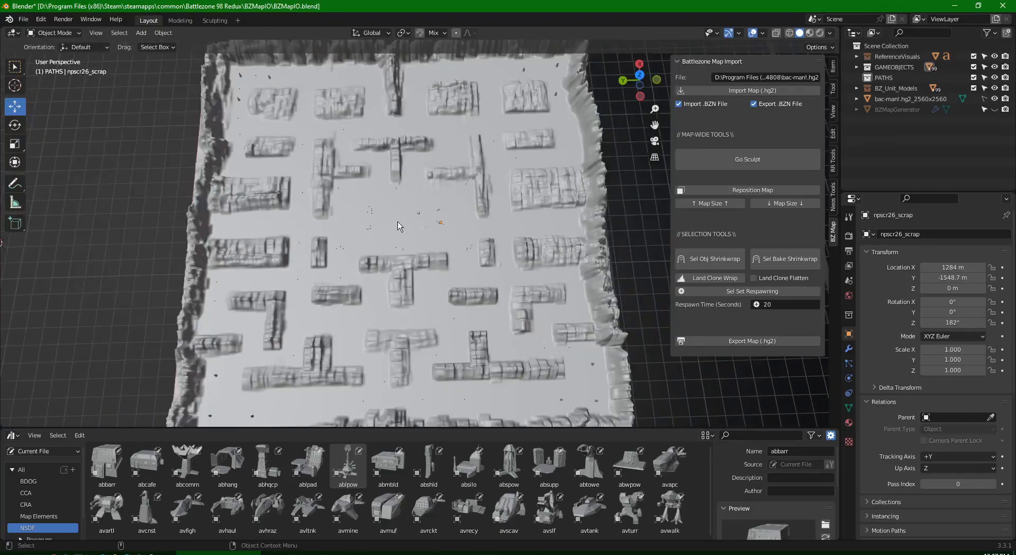
{"action": "scroll", "coordinate": [399, 226], "scroll_direction": "down", "scroll_amount": 2}
{"action": "scroll", "coordinate": [398, 219], "scroll_direction": "up", "scroll_amount": 1}
{"action": "mouse_move", "coordinate": [409, 247]}
{"action": "middle_mouse_down"}
{"action": "mouse_move", "coordinate": [419, 216]}
{"action": "mouse_move", "coordinate": [428, 218]}
{"action": "mouse_move", "coordinate": [419, 278]}
{"action": "mouse_move", "coordinate": [414, 255]}
{"action": "middle_mouse_up"}
{"action": "scroll", "coordinate": [421, 270], "scroll_direction": "up", "scroll_amount": 2}
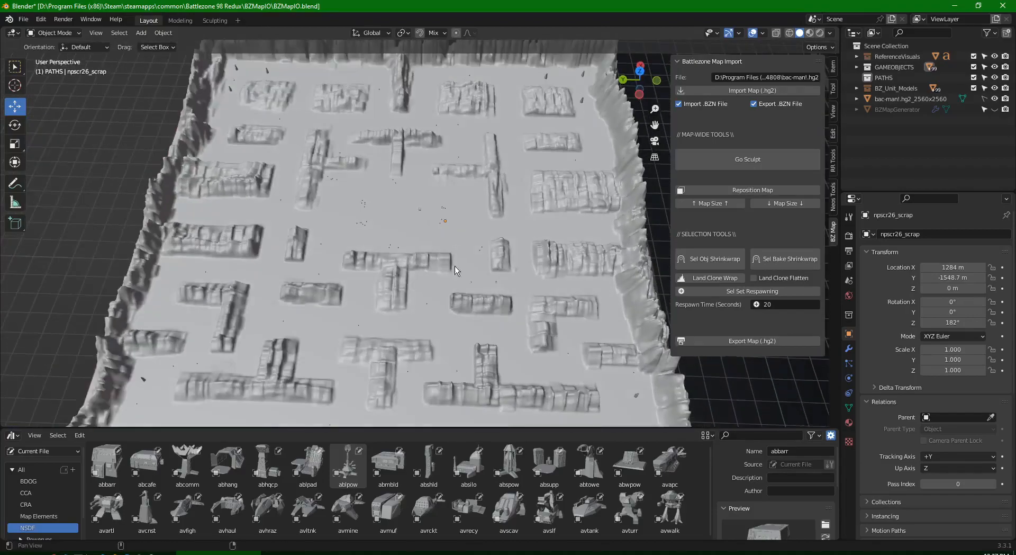
Step: Box-select the objects in the near half of the maze, and select the single sscr_1292_scrap piece
{"action": "middle_click_drag", "start_coordinate": [347, 317], "coordinate": [356, 255], "text": "shift"}
{"action": "left_click_drag", "start_coordinate": [110, 217], "coordinate": [690, 410]}
{"action": "middle_click_drag", "start_coordinate": [473, 303], "coordinate": [477, 302]}
{"action": "left_click", "coordinate": [431, 329]}
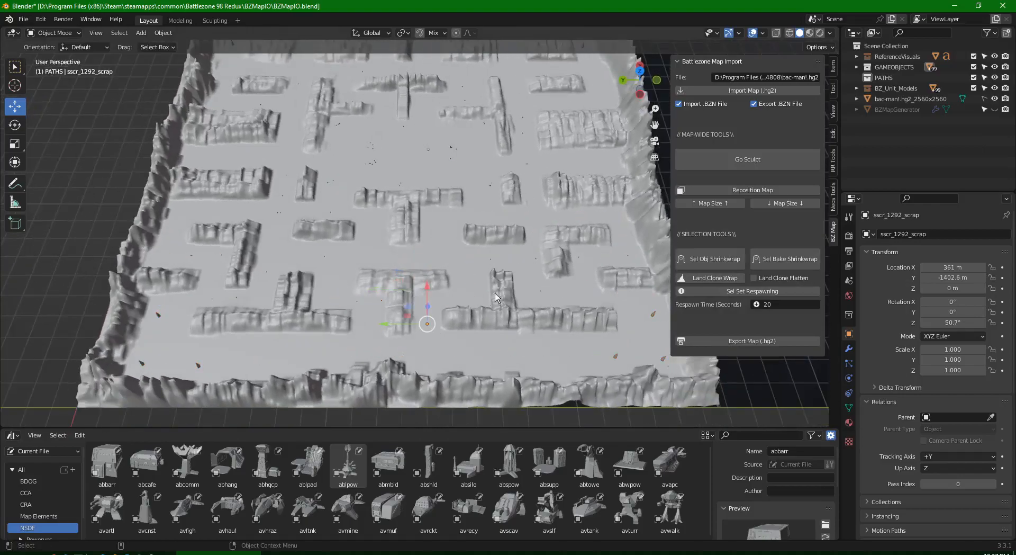
Step: Box-select all the game objects across the entire map
{"action": "middle_click_drag", "start_coordinate": [439, 294], "coordinate": [464, 181]}
{"action": "scroll", "coordinate": [464, 185], "scroll_direction": "down", "scroll_amount": 3}
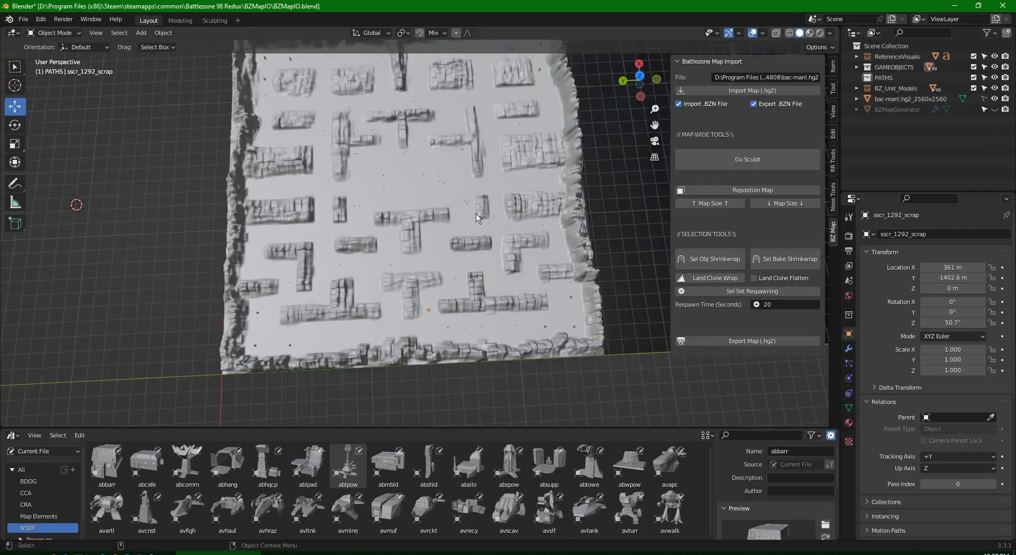
{"action": "middle_click_drag", "start_coordinate": [476, 214], "coordinate": [482, 273], "text": "shift"}
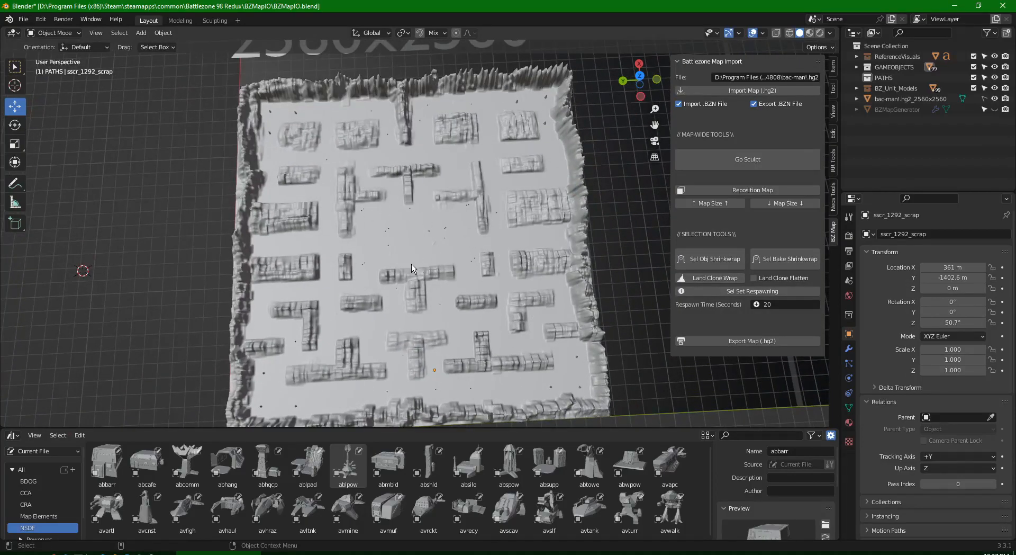
{"action": "middle_click_drag", "start_coordinate": [407, 256], "coordinate": [400, 226], "text": "shift"}
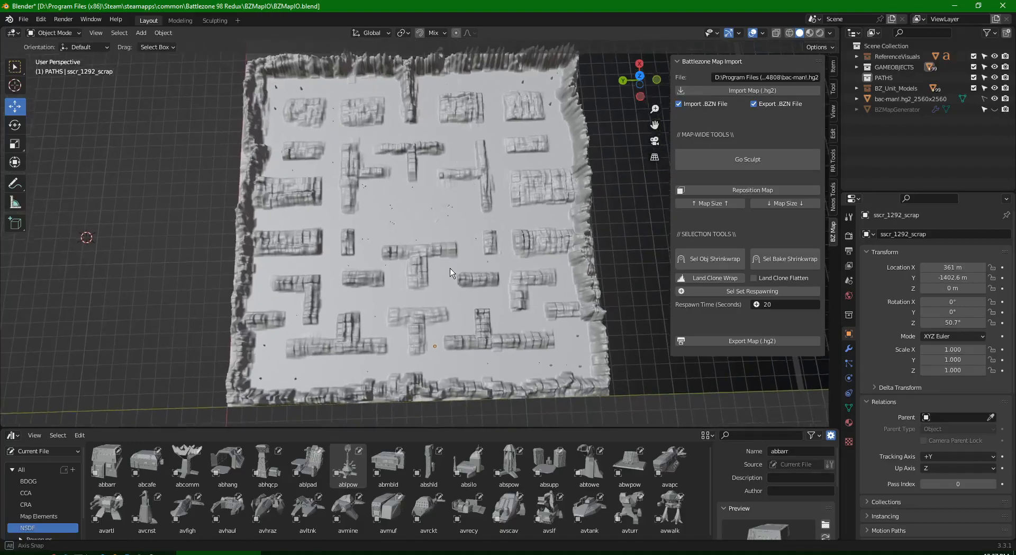
{"action": "middle_click_drag", "start_coordinate": [431, 266], "coordinate": [412, 256]}
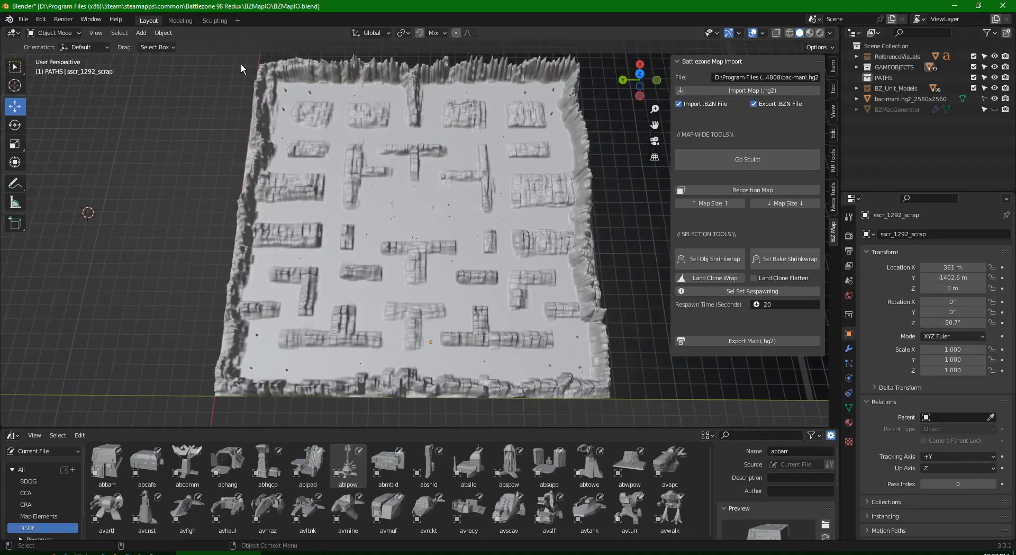
{"action": "left_click_drag", "start_coordinate": [236, 62], "coordinate": [657, 443]}
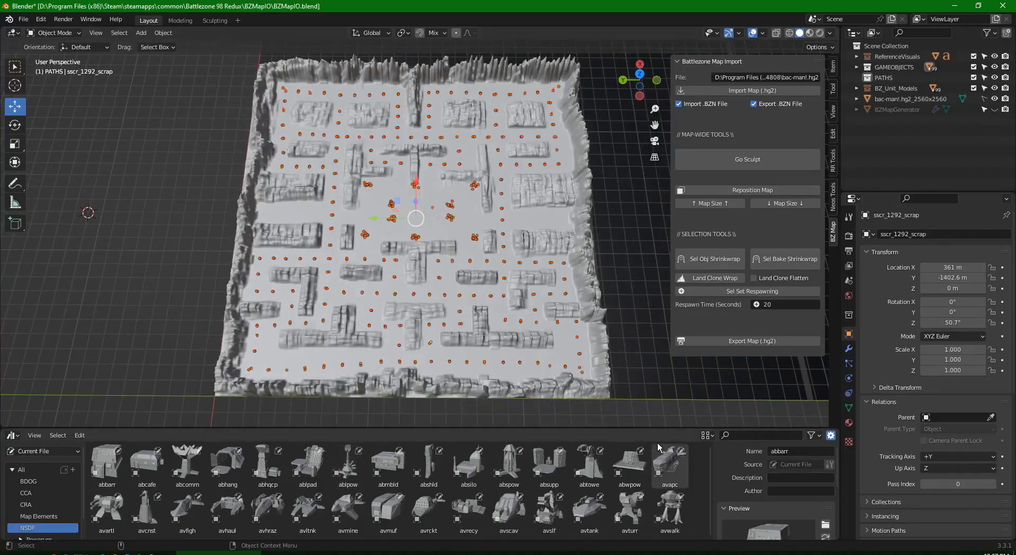
Step: Try scaling all the selected game objects together as one group to about 1.57, and undo the resize
{"action": "scroll", "coordinate": [442, 229], "scroll_direction": "up", "scroll_amount": 6}
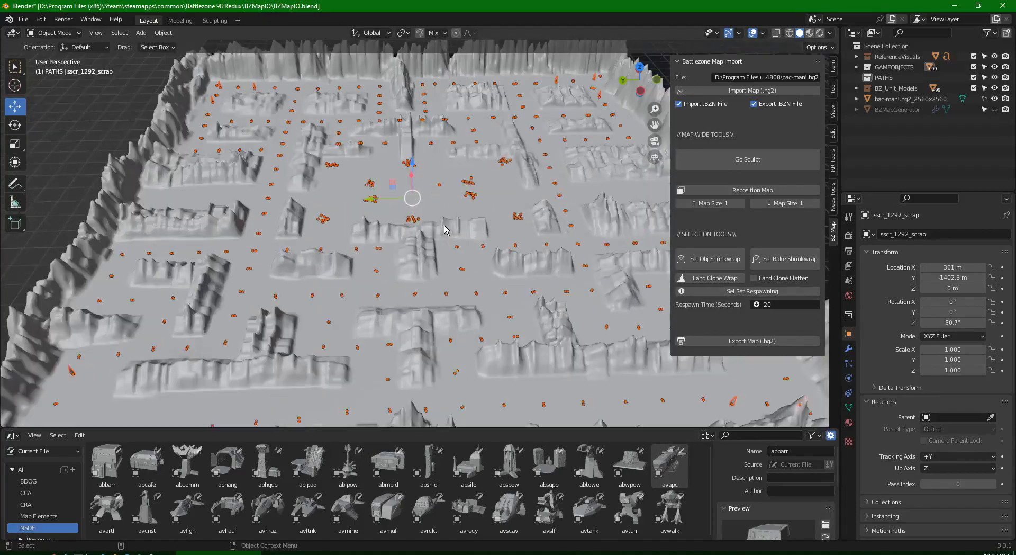
{"action": "scroll", "coordinate": [442, 229], "scroll_direction": "down", "scroll_amount": 5}
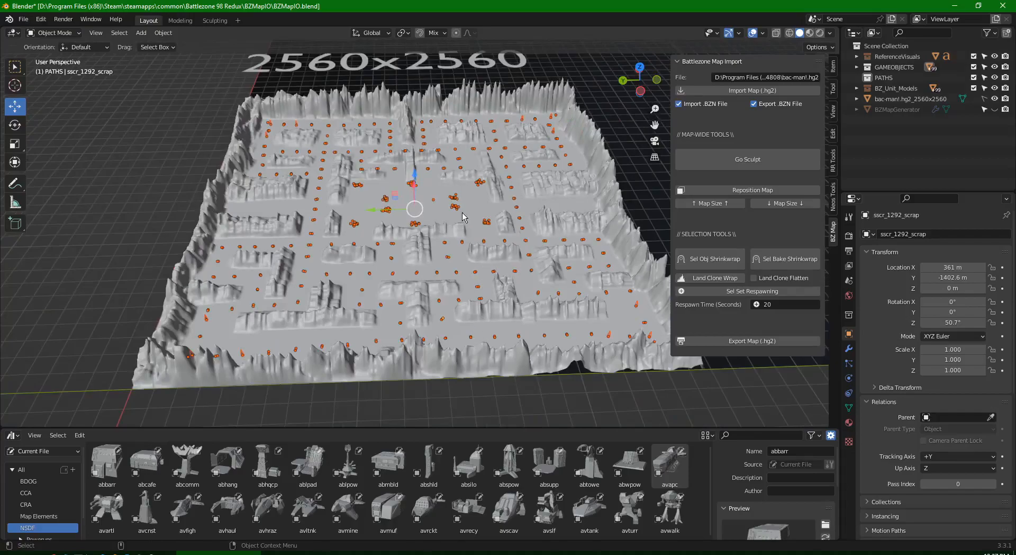
{"action": "left_click", "coordinate": [14, 143]}
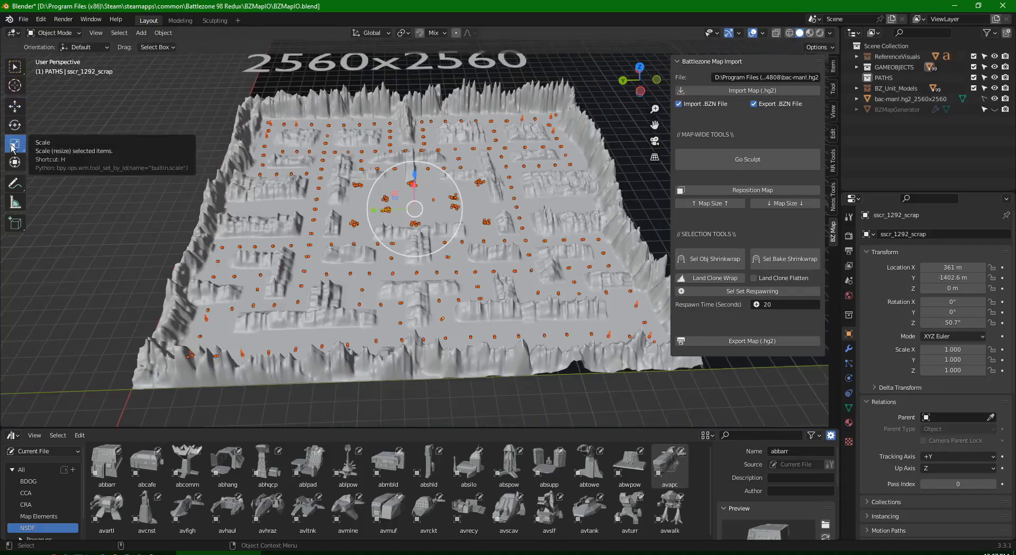
{"action": "left_click_drag", "start_coordinate": [462, 203], "coordinate": [487, 193]}
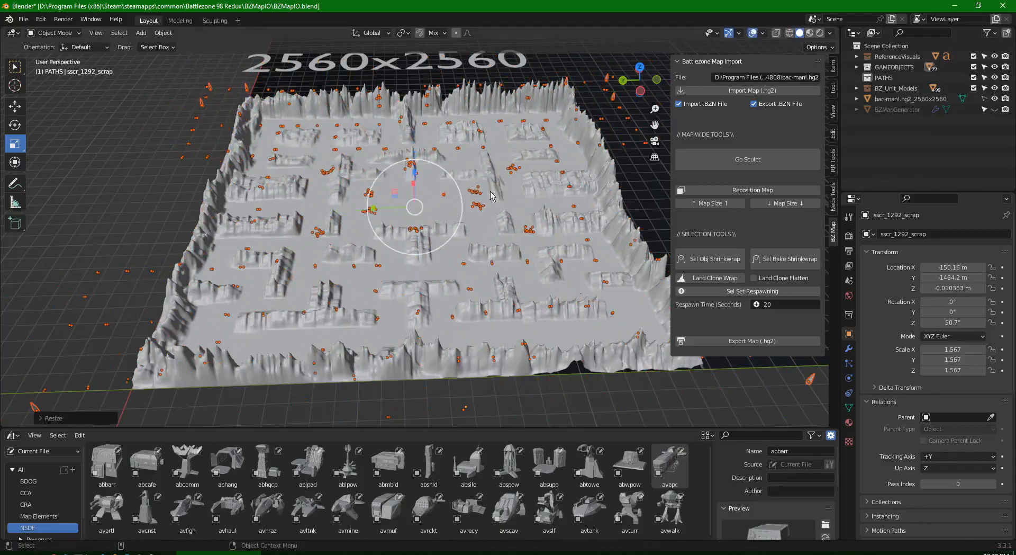
{"action": "key", "text": "ctrl+z"}
Step: Examine the selected objects across the maze and the scrap clusters around its open centre
{"action": "middle_click_drag", "start_coordinate": [484, 198], "coordinate": [411, 202]}
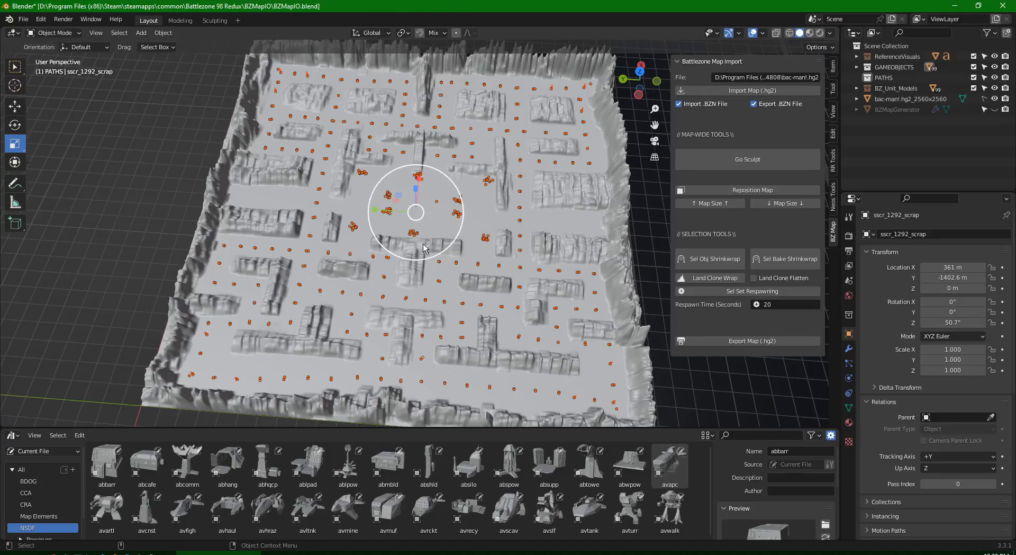
{"action": "middle_click_drag", "start_coordinate": [426, 209], "coordinate": [445, 214]}
{"action": "scroll", "coordinate": [466, 215], "scroll_direction": "down", "scroll_amount": 4}
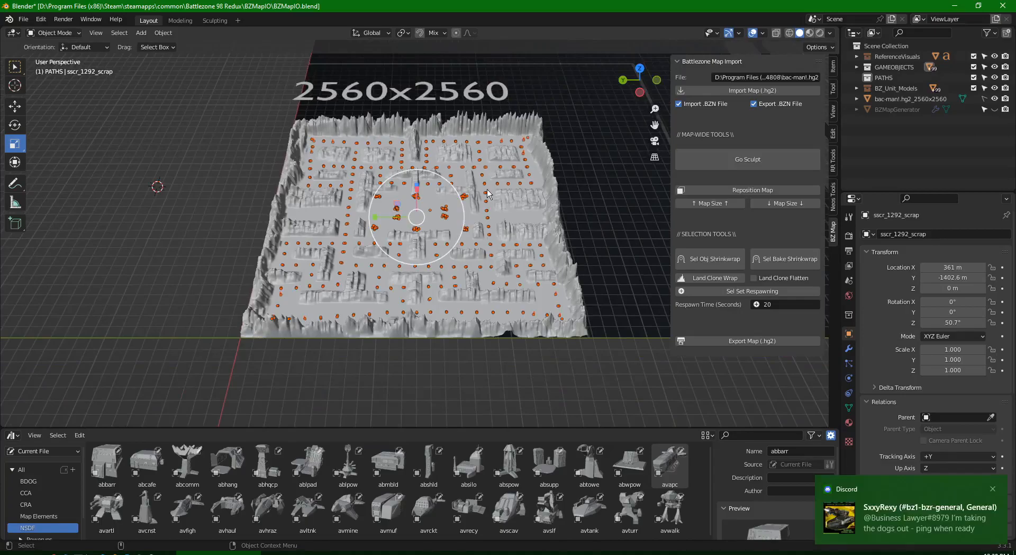
{"action": "scroll", "coordinate": [487, 190], "scroll_direction": "up", "scroll_amount": 5}
{"action": "scroll", "coordinate": [482, 194], "scroll_direction": "down", "scroll_amount": 1}
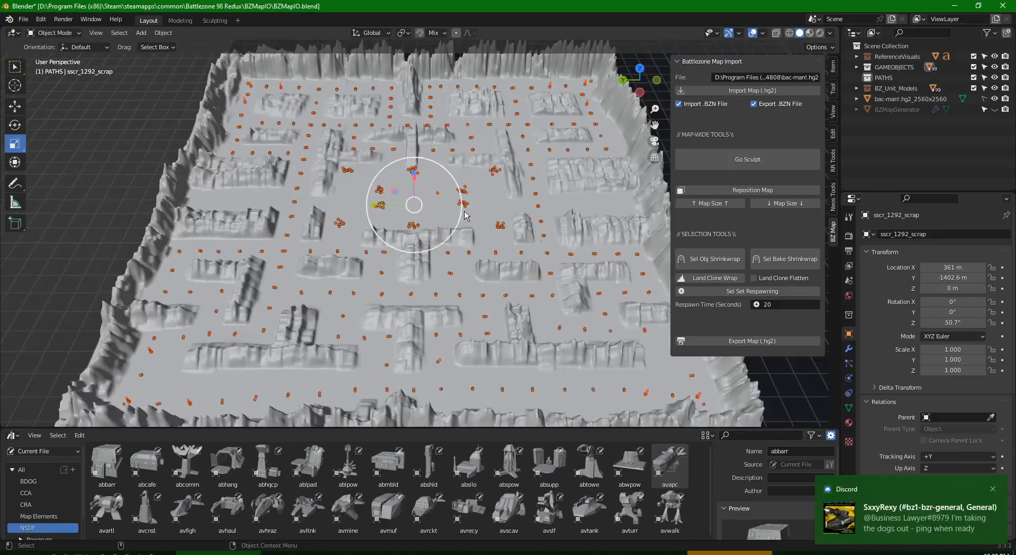
{"action": "scroll", "coordinate": [508, 180], "scroll_direction": "up", "scroll_amount": 4}
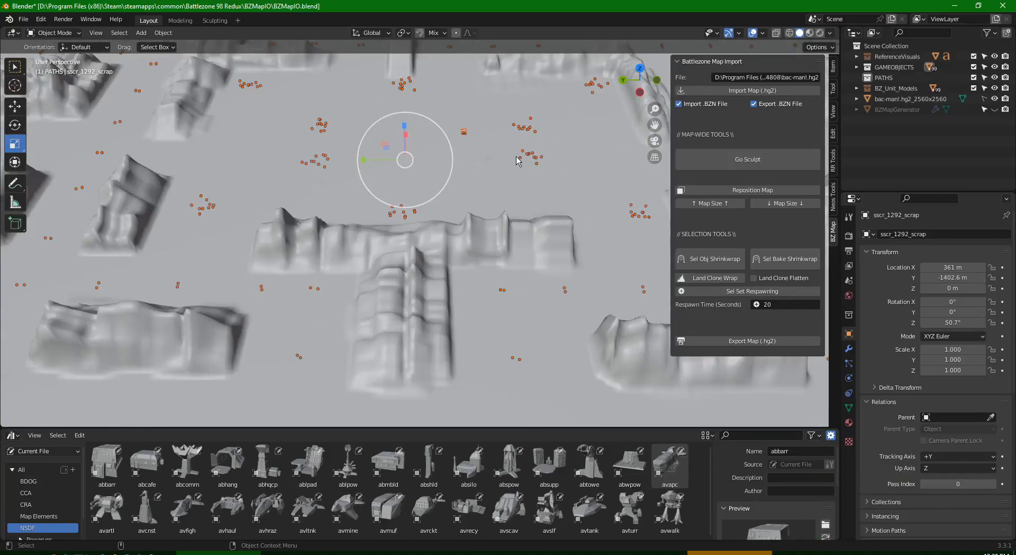
{"action": "scroll", "coordinate": [518, 168], "scroll_direction": "down", "scroll_amount": 6}
{"action": "scroll", "coordinate": [511, 180], "scroll_direction": "up", "scroll_amount": 1}
{"action": "scroll", "coordinate": [506, 192], "scroll_direction": "down", "scroll_amount": 2}
{"action": "scroll", "coordinate": [506, 191], "scroll_direction": "up", "scroll_amount": 1}
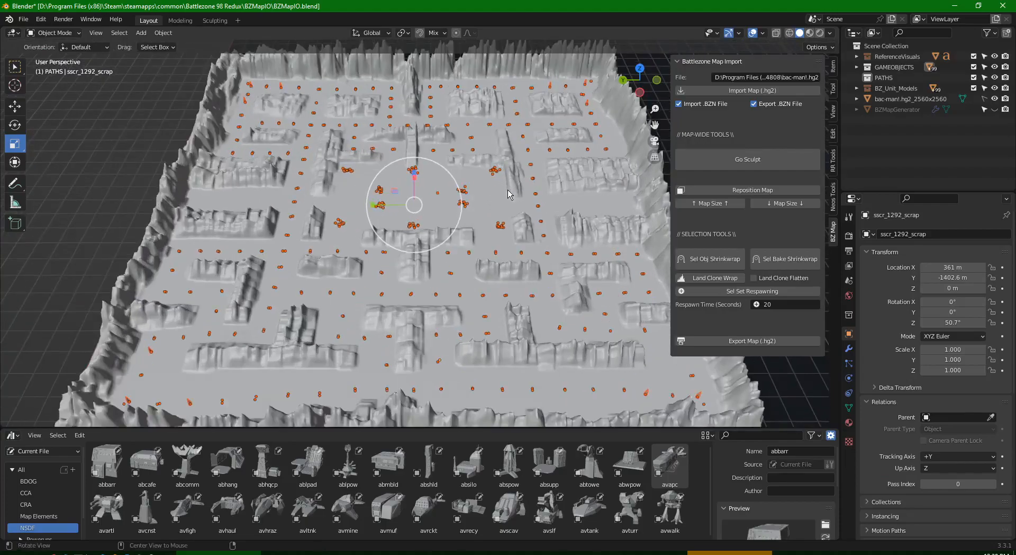
Step: Set the transform pivot point to Individual Origins for the selected objects
{"action": "left_click", "coordinate": [407, 33]}
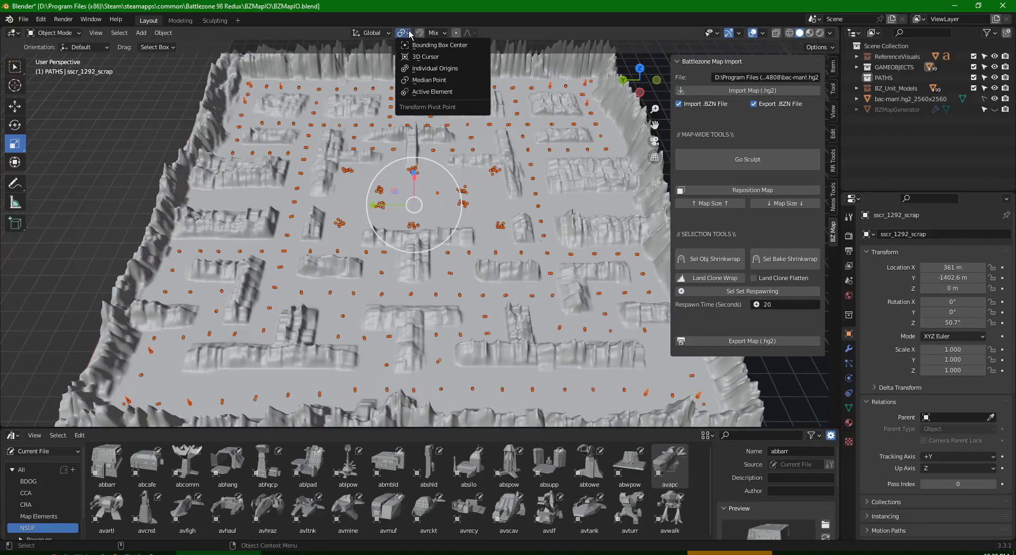
{"action": "left_click", "coordinate": [425, 69]}
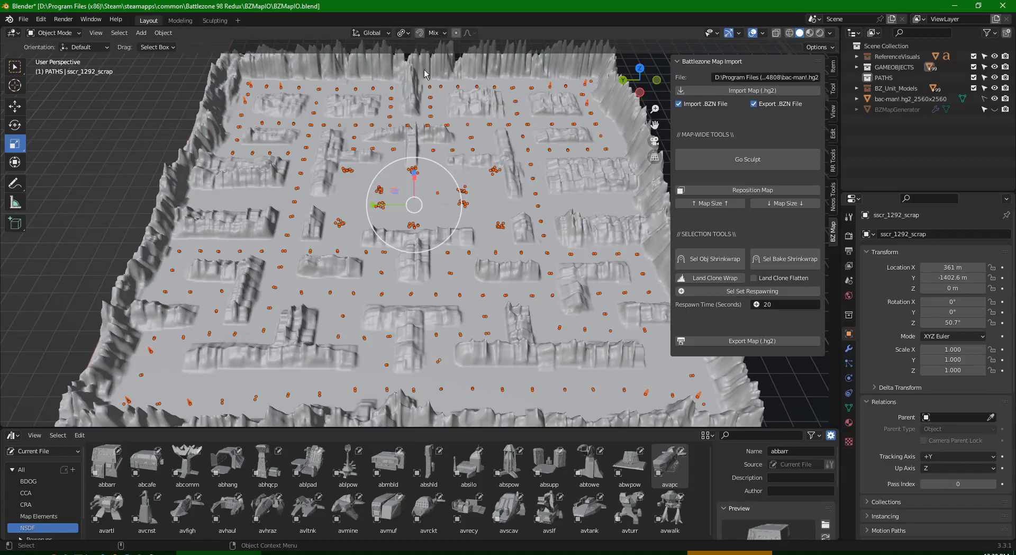
{"action": "middle_click_drag", "start_coordinate": [469, 206], "coordinate": [458, 209], "text": "shift"}
{"action": "scroll", "coordinate": [459, 208], "scroll_direction": "down", "scroll_amount": 3}
{"action": "scroll", "coordinate": [459, 208], "scroll_direction": "up", "scroll_amount": 2}
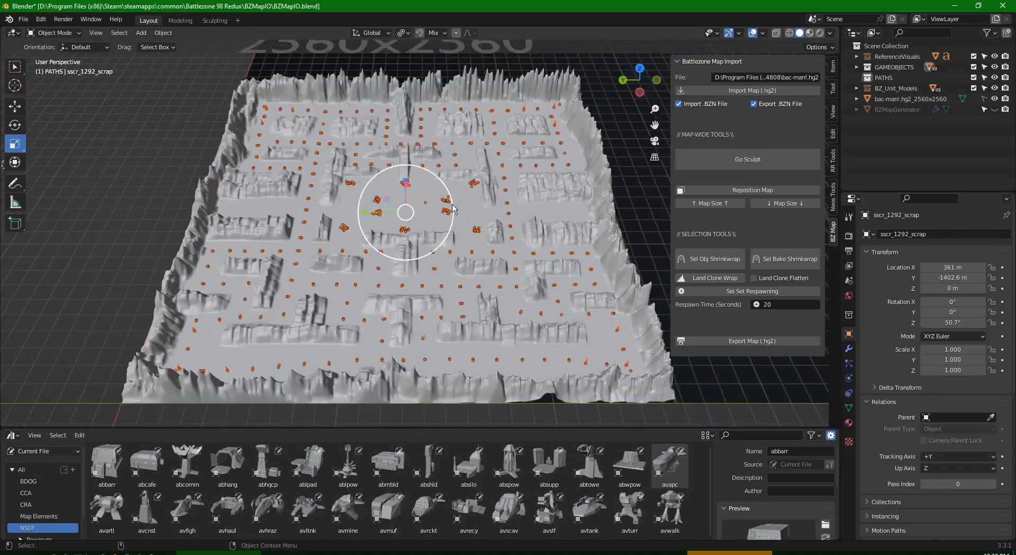
Step: Try scaling all the selected game objects about their individual origins, and undo the resize
{"action": "key", "text": "s"}
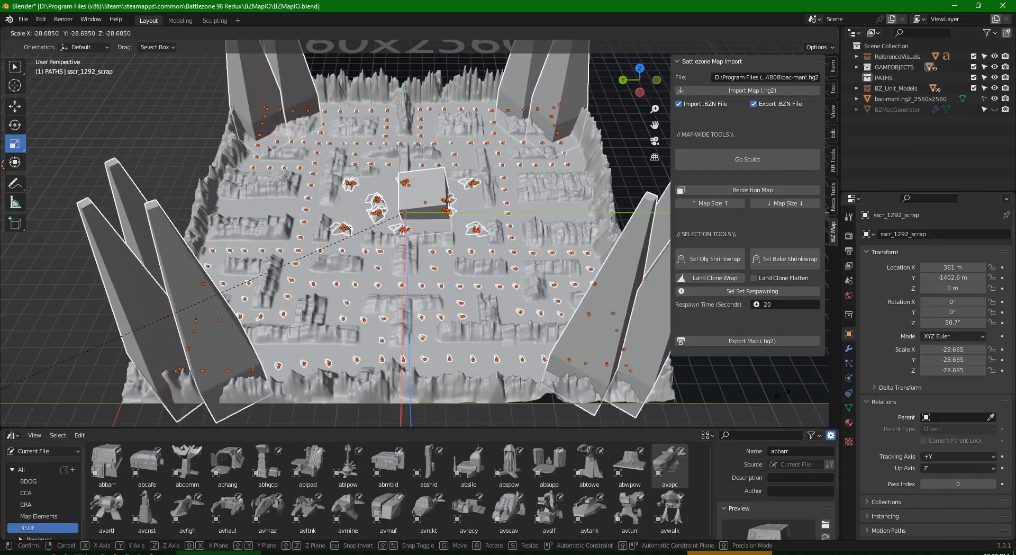
{"action": "left_click", "coordinate": [218, 212]}
{"action": "key", "text": "ctrl+z"}
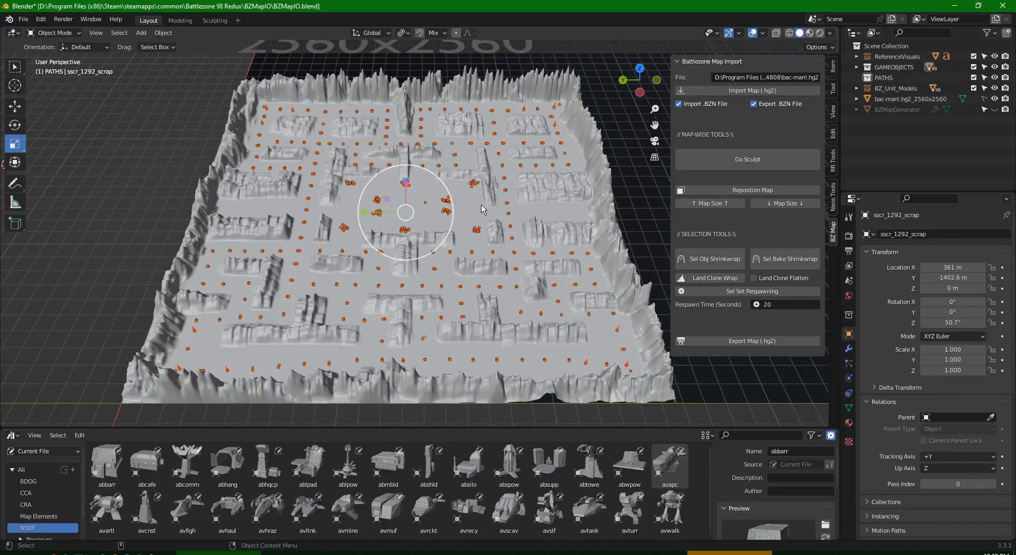
Step: Clear the selection, expand the GAMEOBJECTS collection and filter the scene objects by "scrap"
{"action": "left_click", "coordinate": [134, 212]}
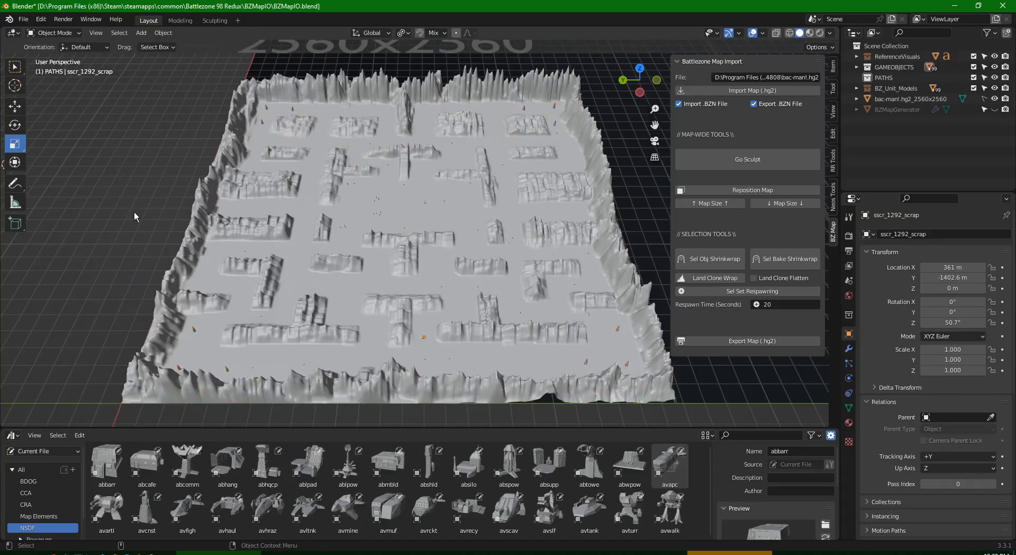
{"action": "left_click", "coordinate": [857, 68]}
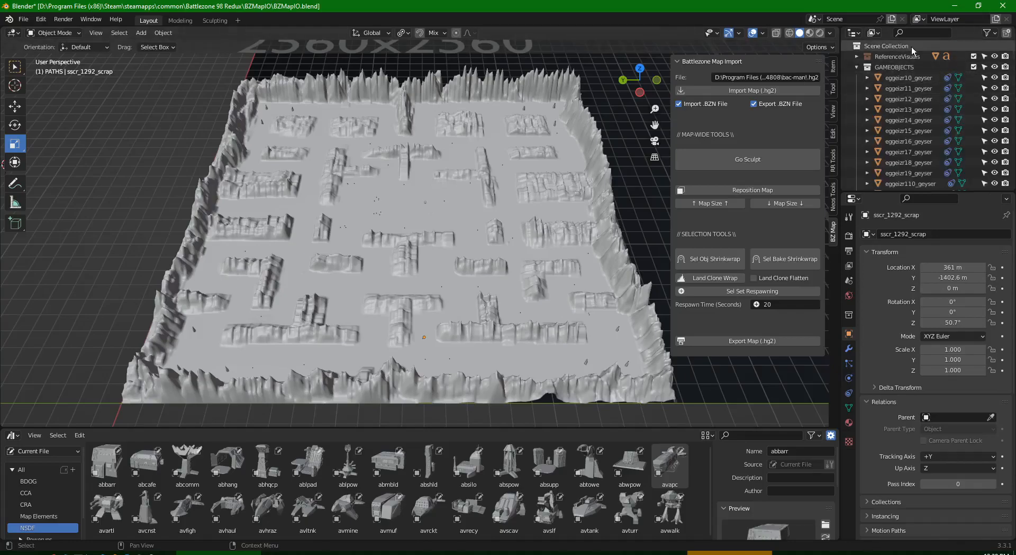
{"action": "left_click", "coordinate": [893, 67]}
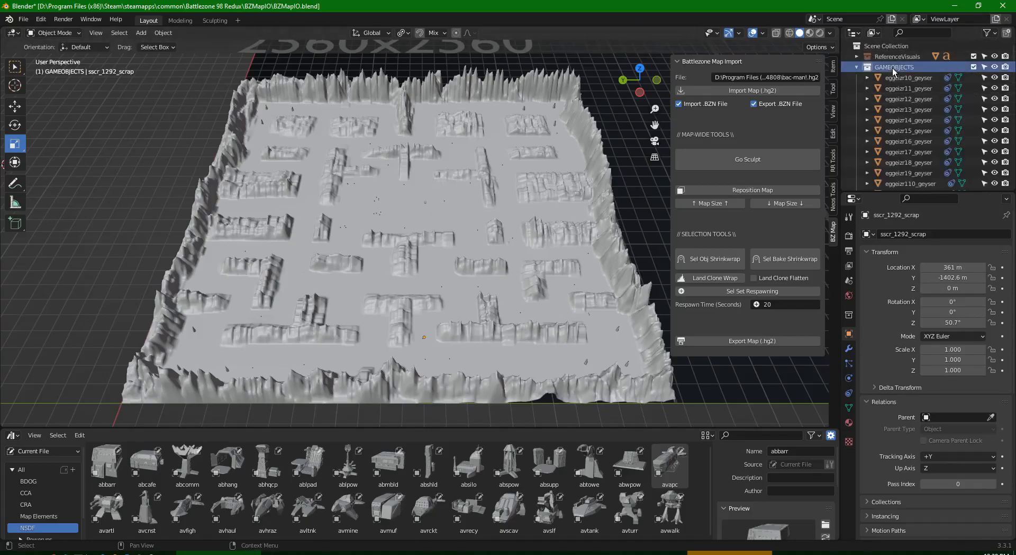
{"action": "left_click", "coordinate": [922, 30]}
{"action": "type", "text": "scrap"}
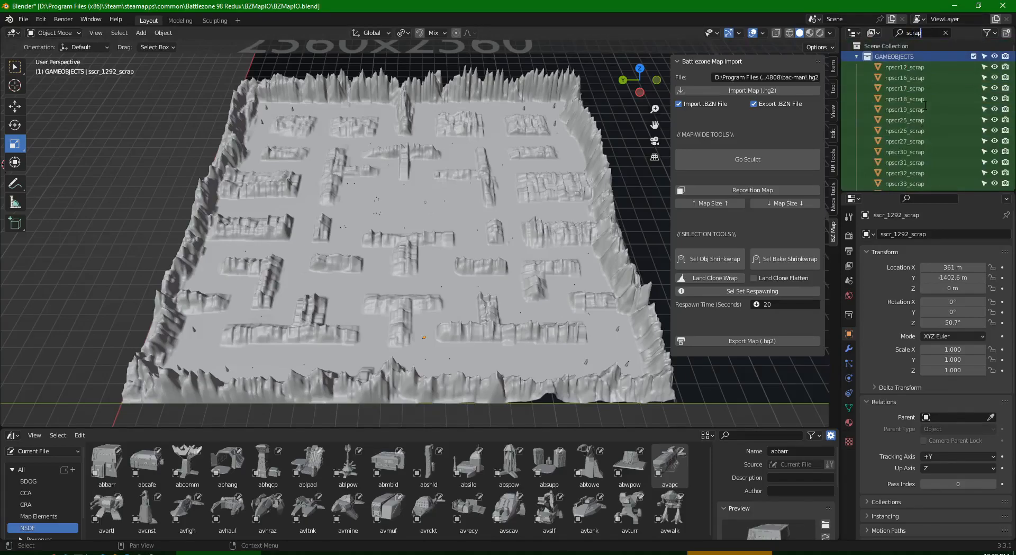
Step: Select npscr12_scrap in the filtered list and extend the selection to all the listed scrap objects
{"action": "left_click", "coordinate": [907, 67]}
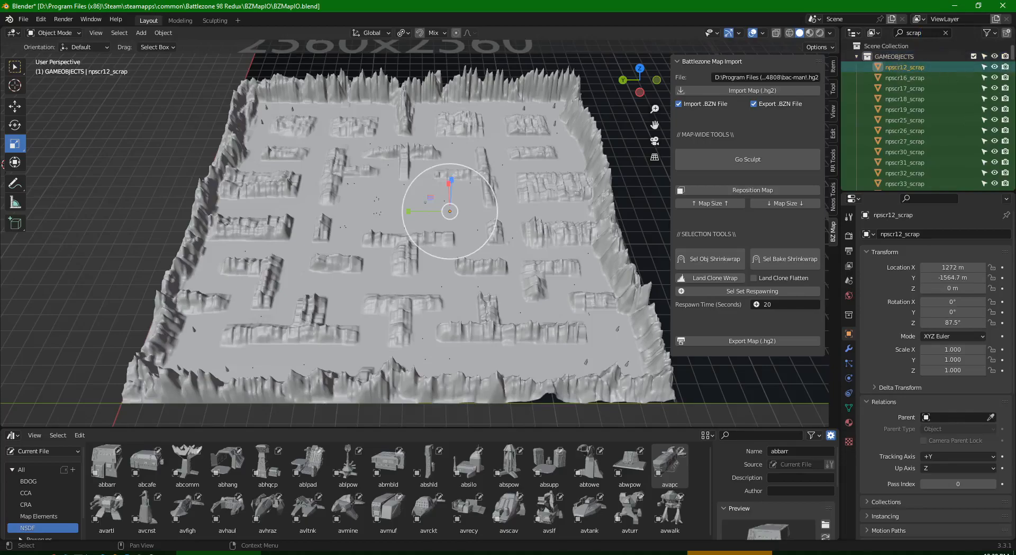
{"action": "left_click_drag", "start_coordinate": [1012, 54], "coordinate": [1007, 199]}
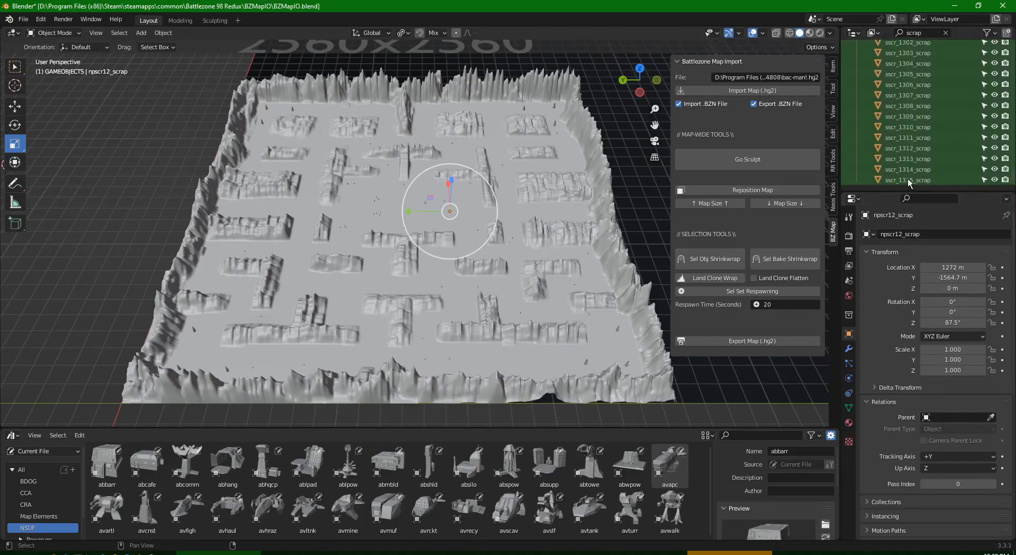
{"action": "key", "text": "a"}
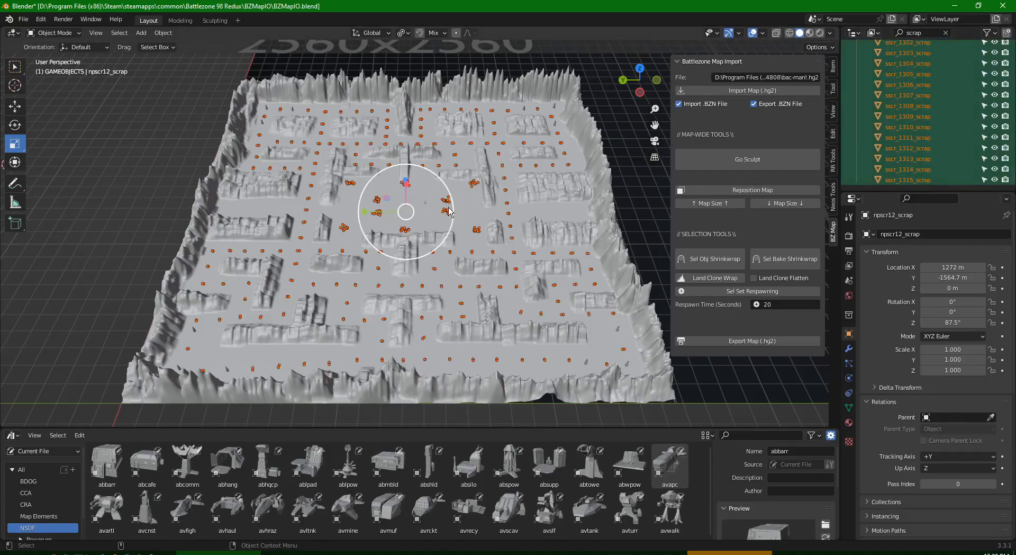
Step: Enlarge all the scrap pieces about their own origins to a scale of about 27.5, and clear the selection
{"action": "left_click_drag", "start_coordinate": [453, 207], "coordinate": [635, 86]}
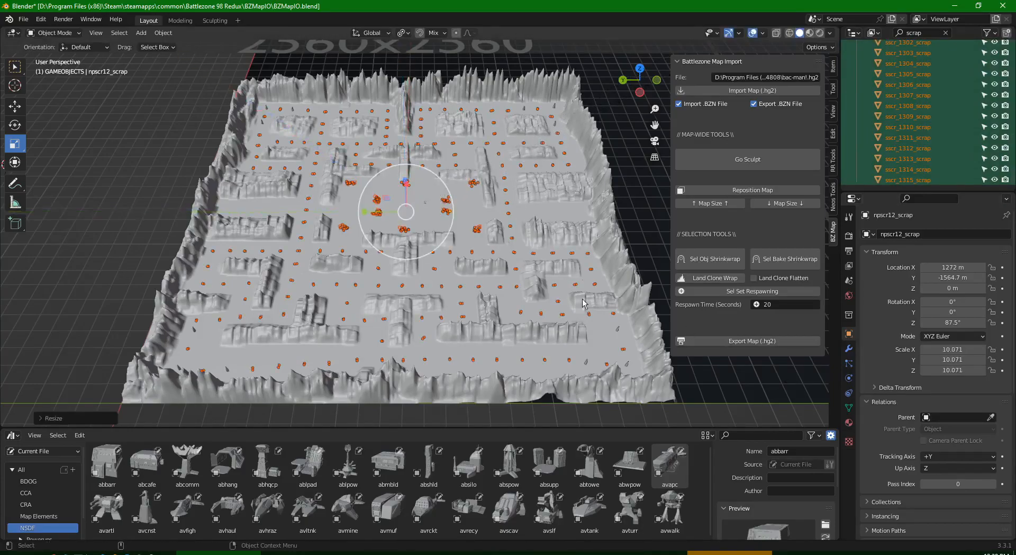
{"action": "left_click_drag", "start_coordinate": [450, 196], "coordinate": [532, 162]}
{"action": "left_click", "coordinate": [143, 222]}
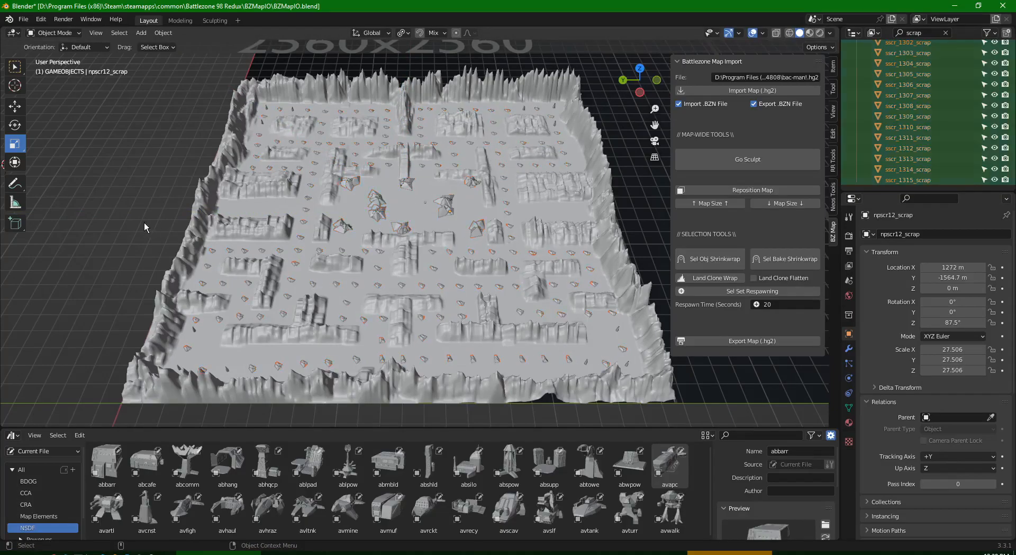
Step: Examine the enlarged scrap pieces along the maze corridors and around the map's centre from above and at an angle
{"action": "middle_click_drag", "start_coordinate": [381, 194], "coordinate": [476, 259]}
{"action": "scroll", "coordinate": [485, 250], "scroll_direction": "down", "scroll_amount": 1}
{"action": "scroll", "coordinate": [483, 250], "scroll_direction": "up", "scroll_amount": 2}
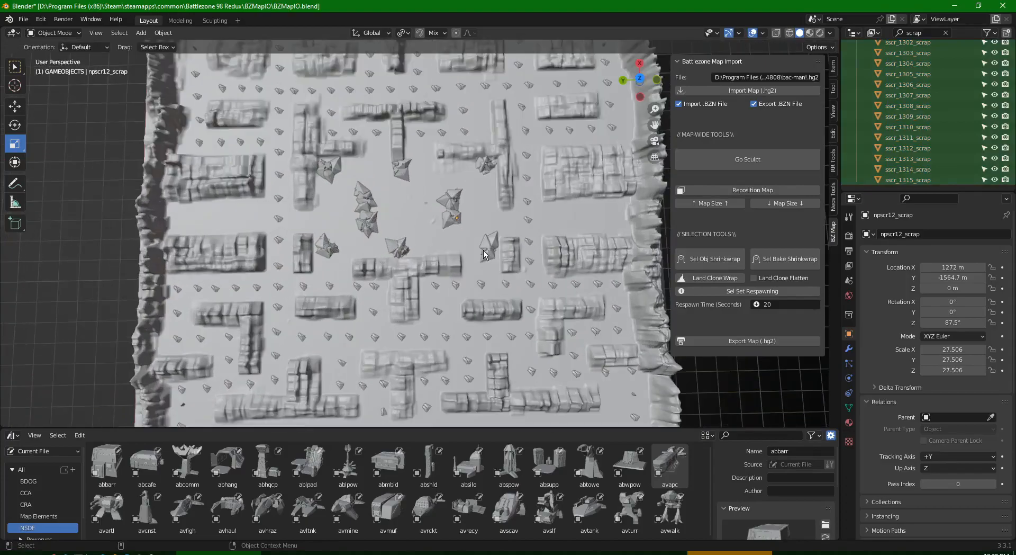
{"action": "scroll", "coordinate": [484, 250], "scroll_direction": "down", "scroll_amount": 1}
{"action": "scroll", "coordinate": [404, 217], "scroll_direction": "down", "scroll_amount": 1}
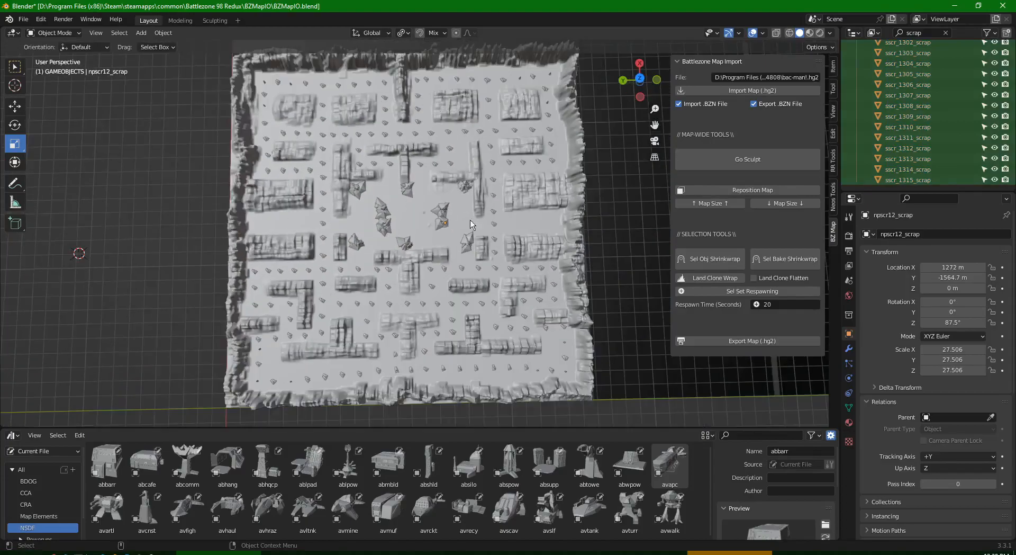
{"action": "middle_click_drag", "start_coordinate": [432, 233], "coordinate": [400, 213]}
{"action": "scroll", "coordinate": [399, 212], "scroll_direction": "up", "scroll_amount": 2}
{"action": "scroll", "coordinate": [404, 215], "scroll_direction": "down", "scroll_amount": 1}
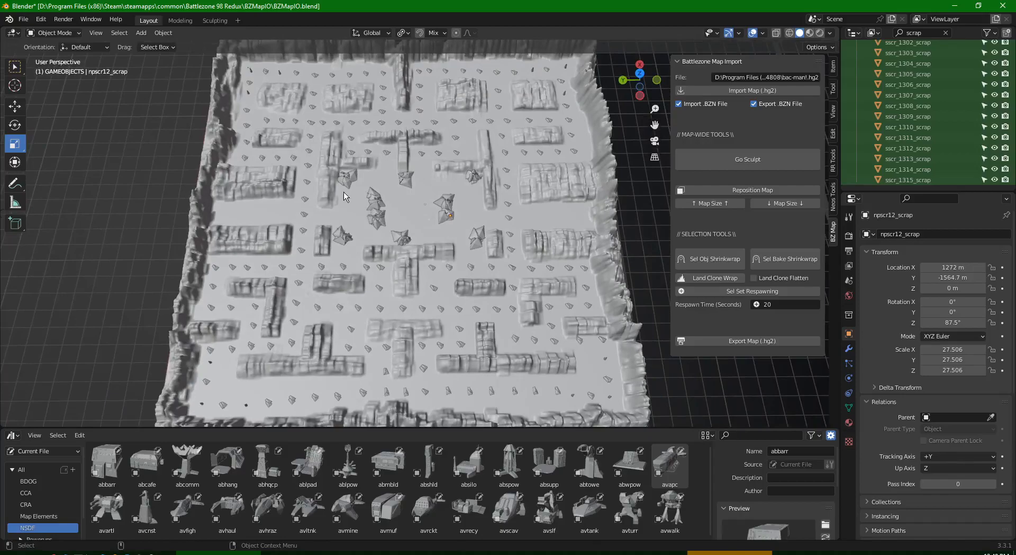
{"action": "middle_click_drag", "start_coordinate": [402, 216], "coordinate": [414, 243]}
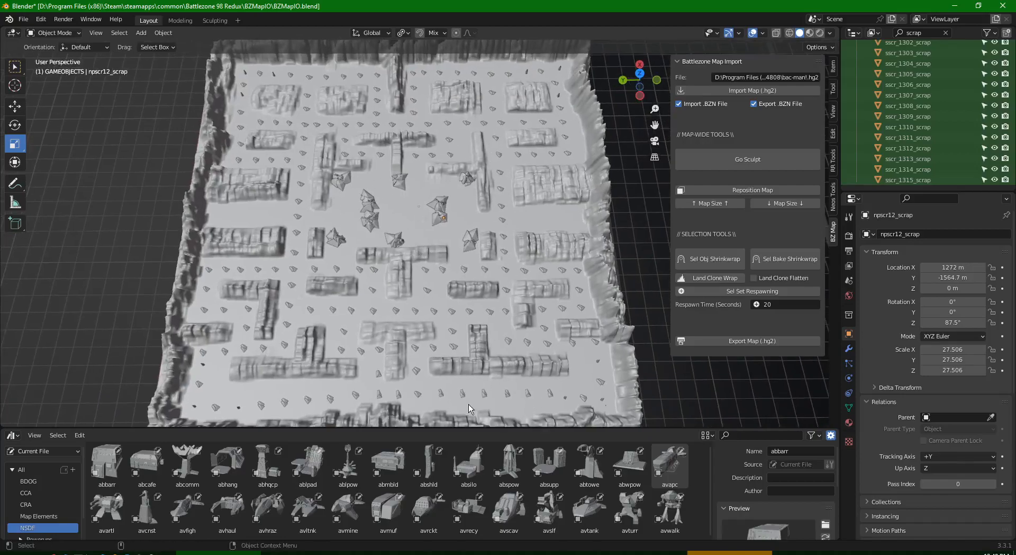
{"action": "middle_click_drag", "start_coordinate": [496, 164], "coordinate": [477, 224]}
{"action": "scroll", "coordinate": [478, 224], "scroll_direction": "down", "scroll_amount": 3}
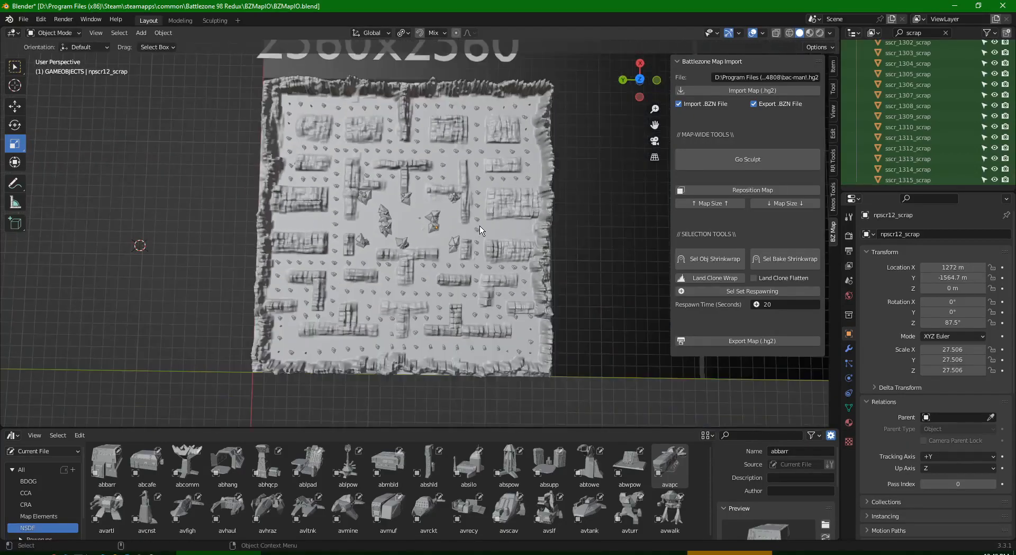
{"action": "scroll", "coordinate": [411, 299], "scroll_direction": "up", "scroll_amount": 2}
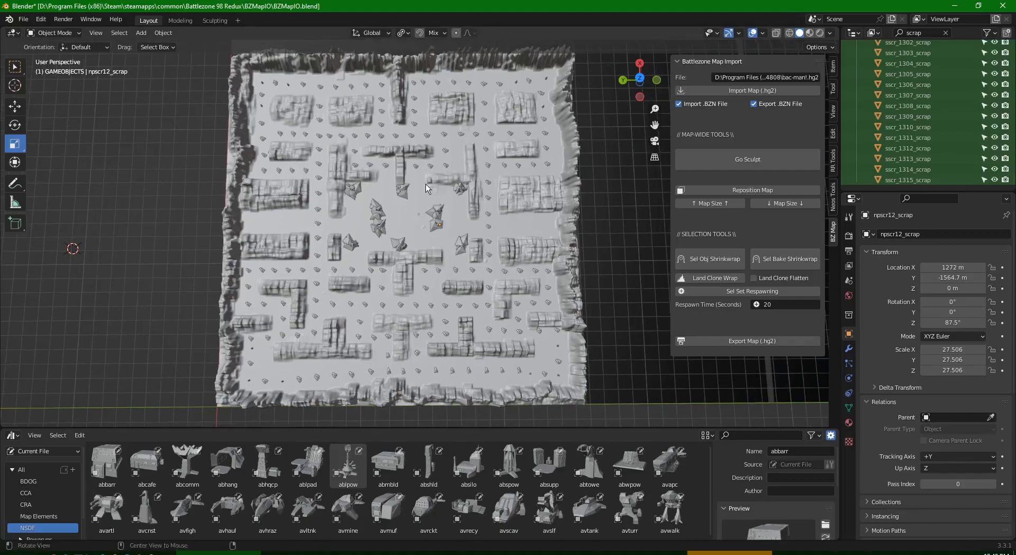
Step: Box-select the objects in the far half of the maze and inspect the mixed scrap and geysers up close
{"action": "left_click_drag", "start_coordinate": [214, 57], "coordinate": [631, 217]}
{"action": "middle_click_drag", "start_coordinate": [624, 217], "coordinate": [418, 237]}
{"action": "scroll", "coordinate": [418, 236], "scroll_direction": "up", "scroll_amount": 8}
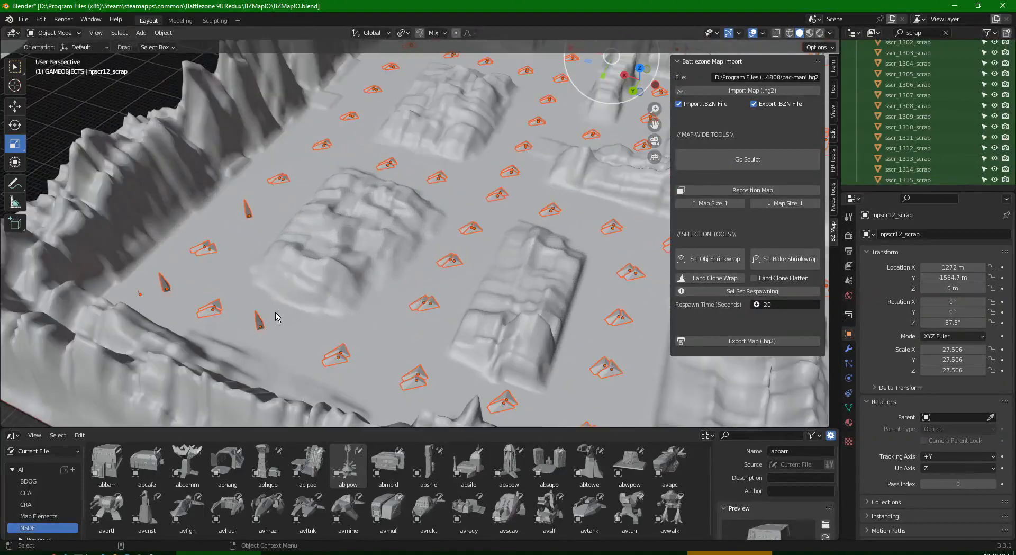
{"action": "middle_click_drag", "start_coordinate": [408, 251], "coordinate": [309, 287]}
{"action": "scroll", "coordinate": [370, 267], "scroll_direction": "down", "scroll_amount": 8}
{"action": "middle_click_drag", "start_coordinate": [453, 246], "coordinate": [453, 211]}
{"action": "scroll", "coordinate": [453, 211], "scroll_direction": "up", "scroll_amount": 5}
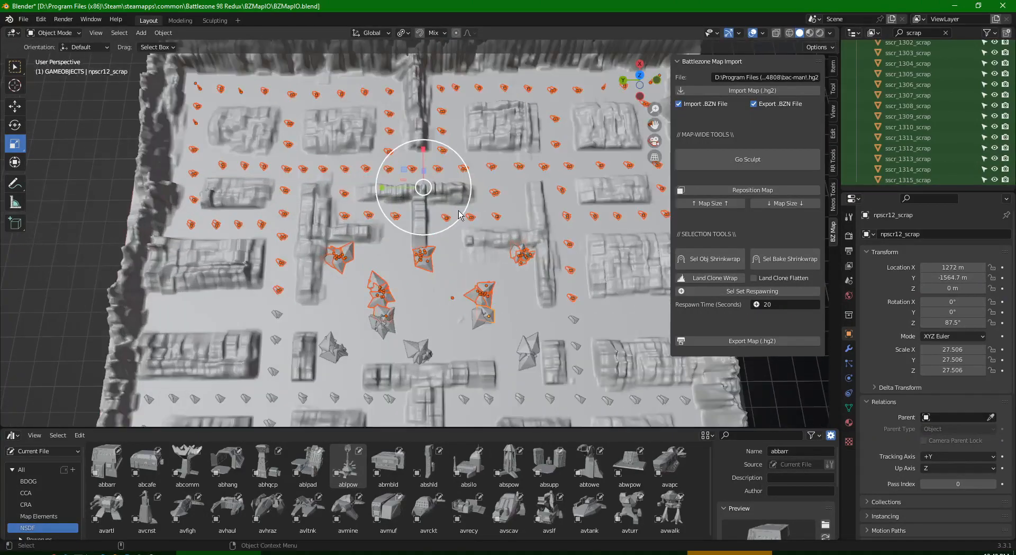
{"action": "scroll", "coordinate": [459, 214], "scroll_direction": "down", "scroll_amount": 2}
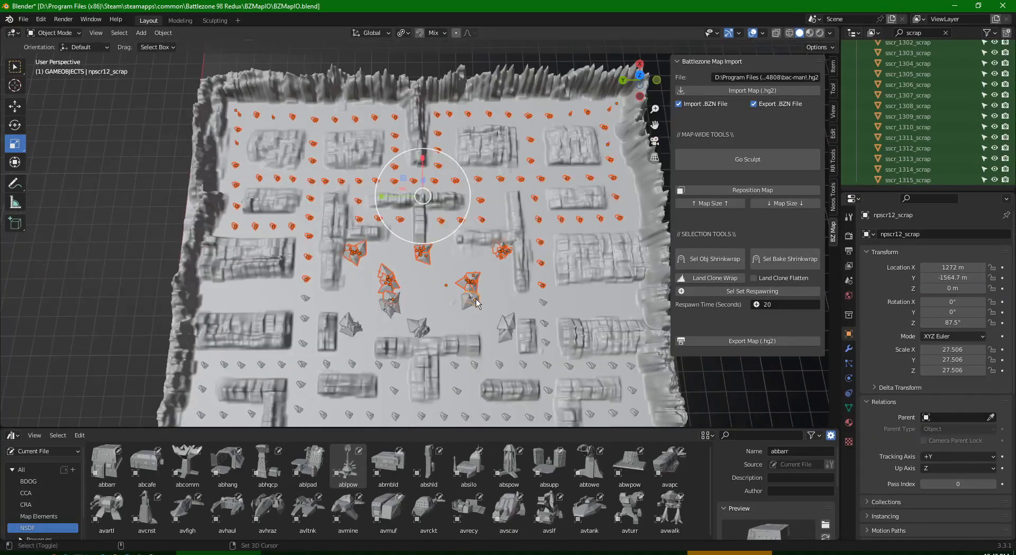
{"action": "middle_click_drag", "start_coordinate": [467, 247], "coordinate": [422, 224]}
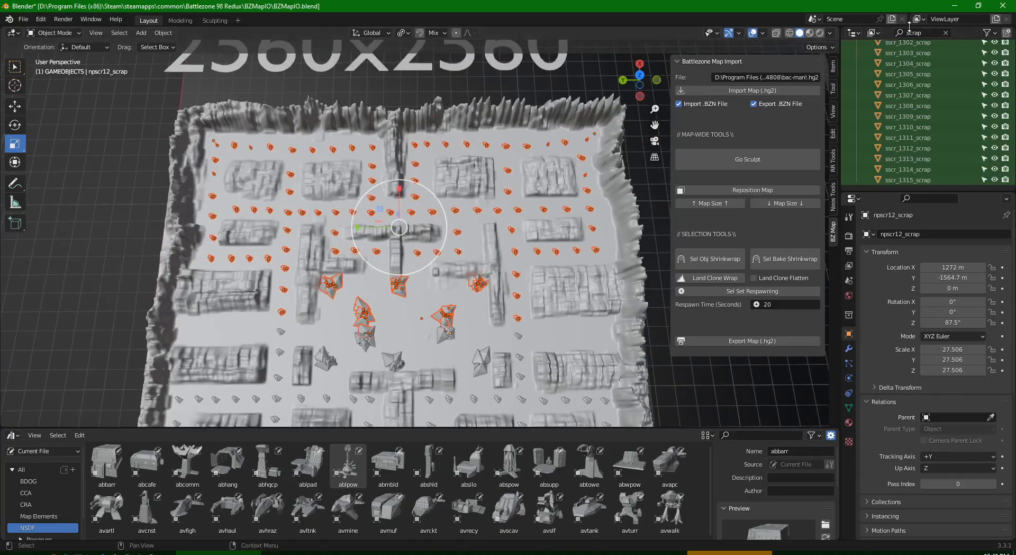
Step: Filter the scene objects by "geyser" and make eggeizr10_geyser the active selection
{"action": "left_click", "coordinate": [915, 32]}
{"action": "type", "text": "geyser"}
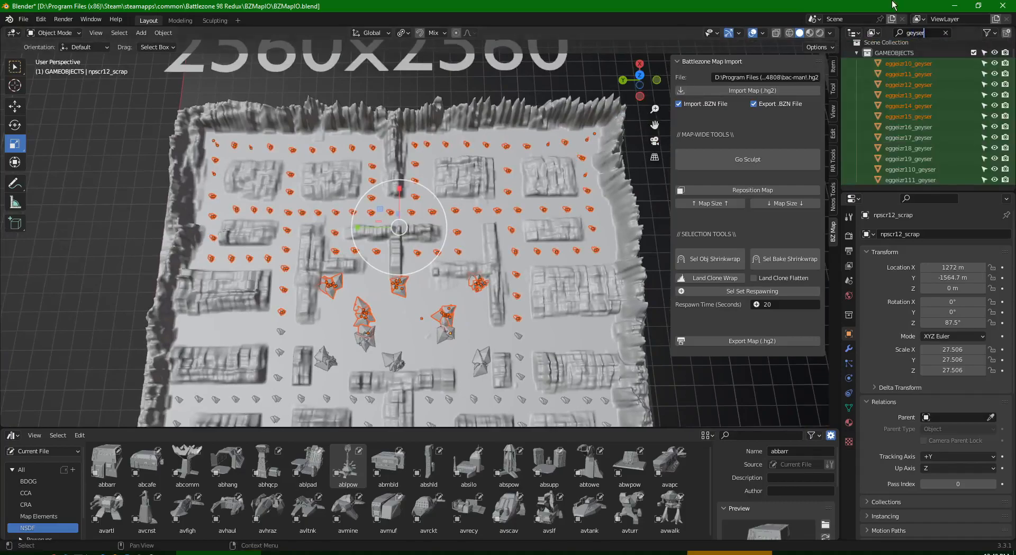
{"action": "key", "text": "Return"}
{"action": "left_click", "coordinate": [912, 65]}
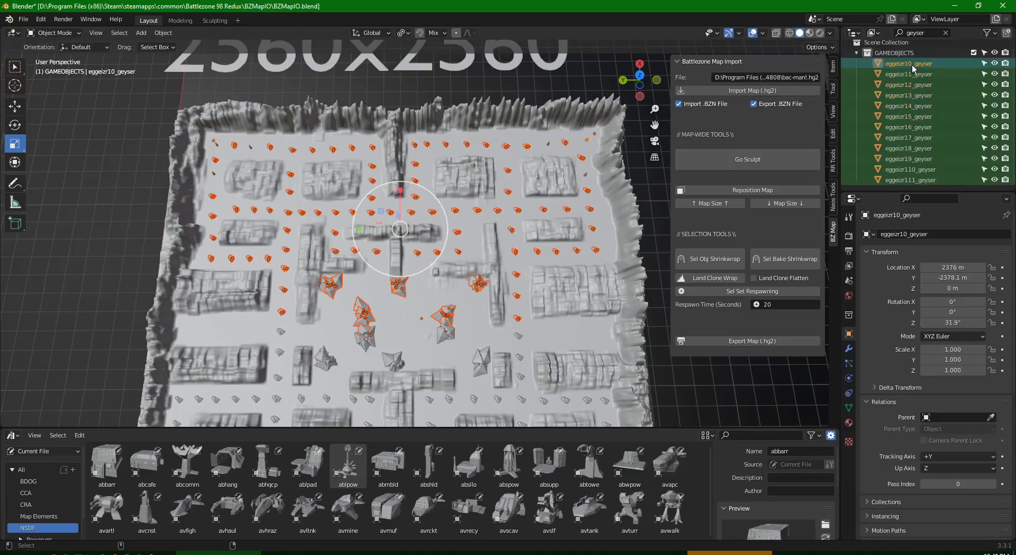
Step: Remove eggeizr10_geyser from the selection, keeping the other objects in the far half selected
{"action": "left_click", "coordinate": [915, 66], "text": "ctrl"}
{"action": "middle_click_drag", "start_coordinate": [522, 158], "coordinate": [444, 173]}
Step: Try to move the selected objects along the Y axis, and undo the move
{"action": "key", "text": "g"}
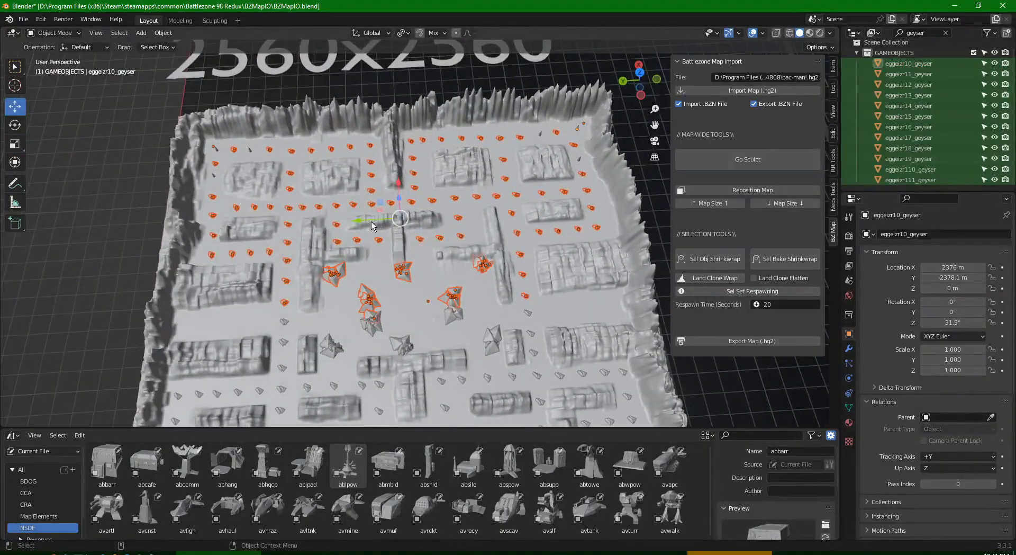
{"action": "key", "text": "y"}
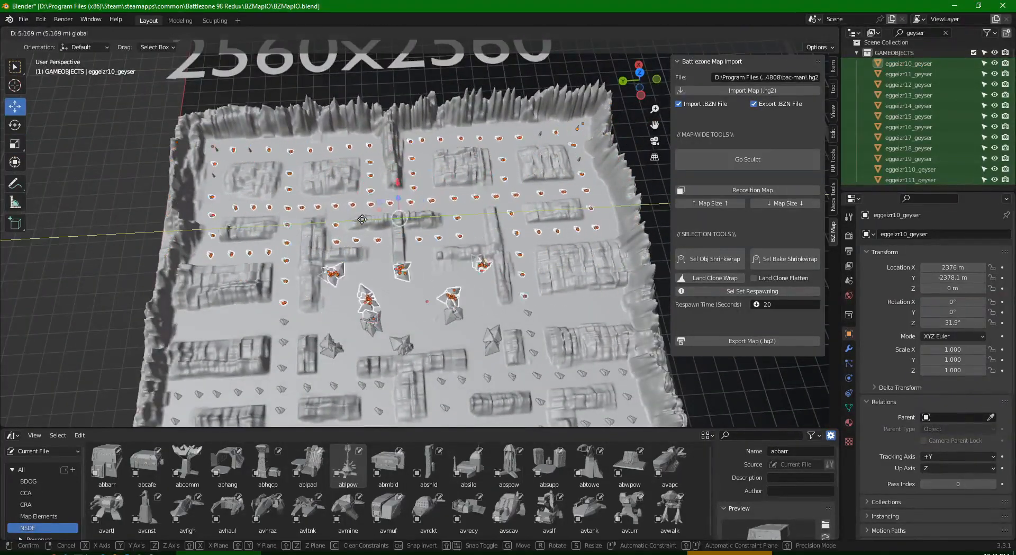
{"action": "left_click", "coordinate": [413, 216]}
{"action": "key", "text": "ctrl+z"}
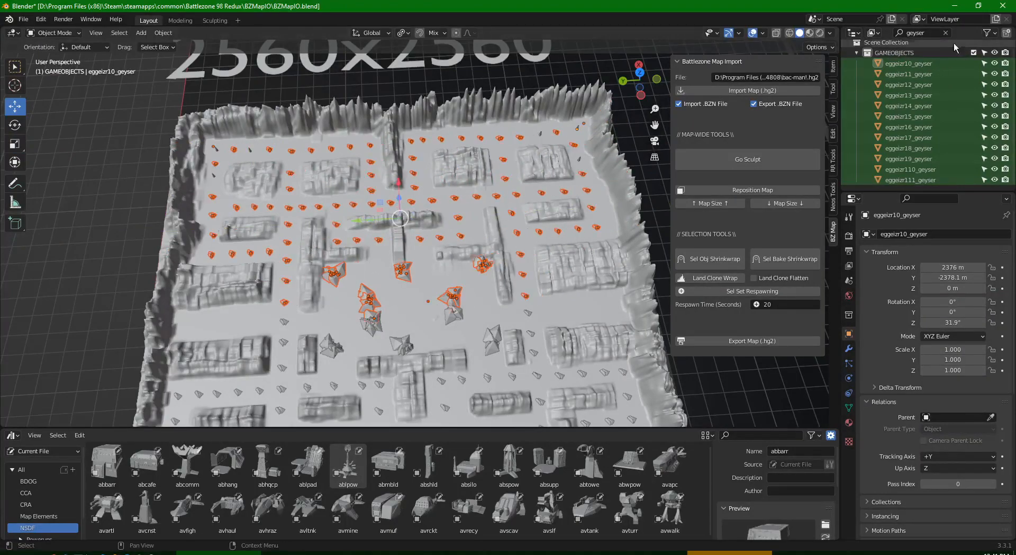
Step: Delete the selected scrap pieces in the far half of the maze
{"action": "middle_click_drag", "start_coordinate": [517, 226], "coordinate": [487, 250]}
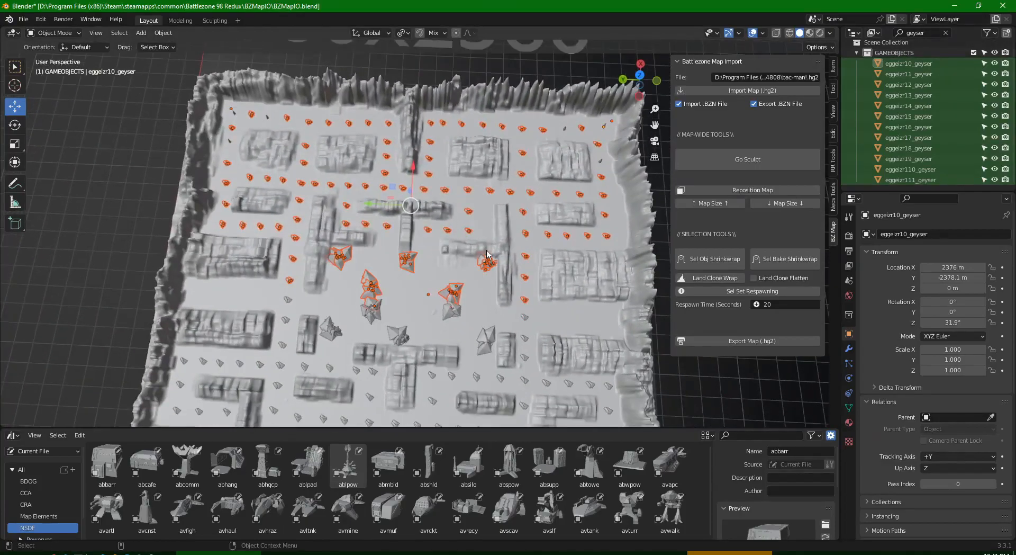
{"action": "key", "text": "Delete"}
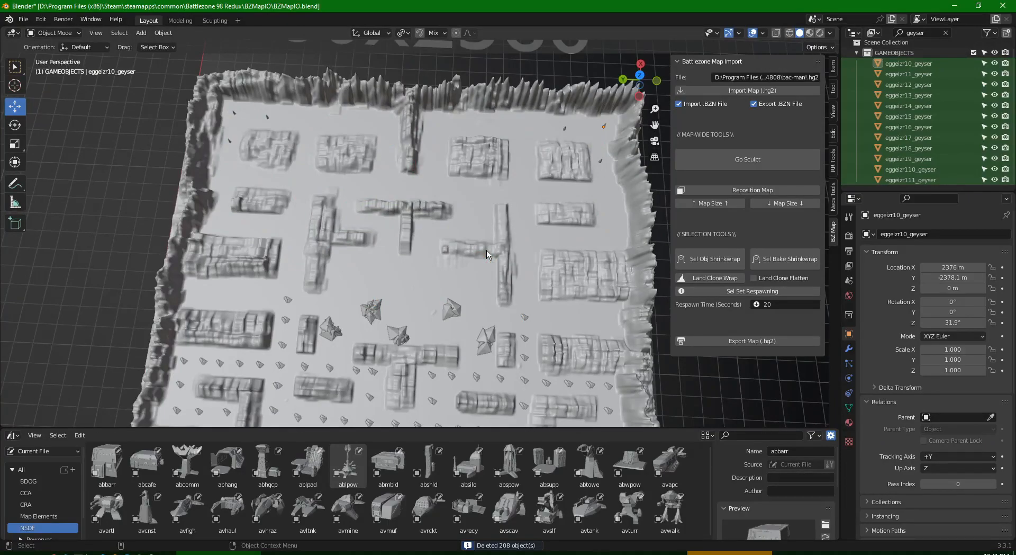
{"action": "mouse_move", "coordinate": [487, 250]}
{"action": "middle_mouse_down"}
{"action": "mouse_move", "coordinate": [479, 301]}
{"action": "mouse_move", "coordinate": [474, 265]}
{"action": "middle_mouse_up"}
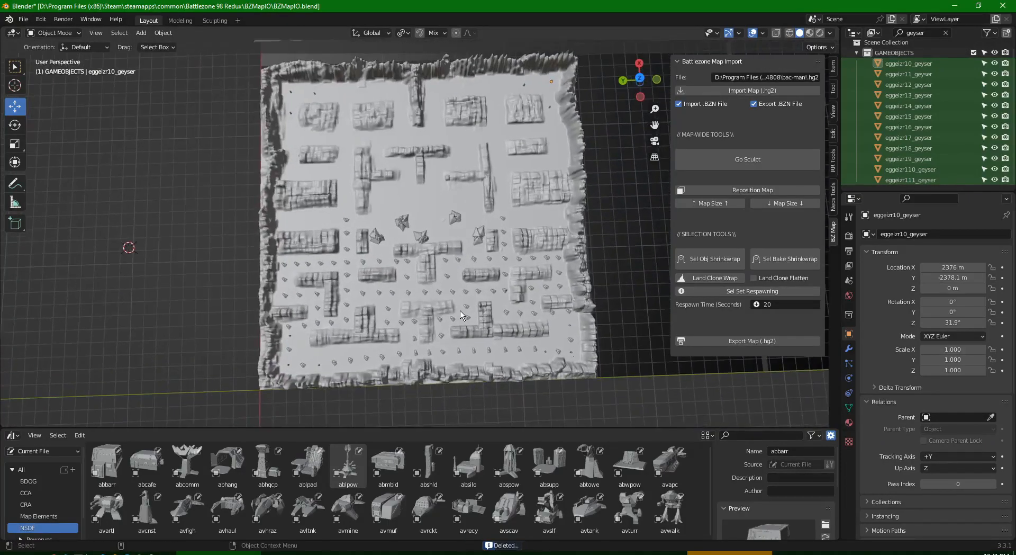
Step: Box-select all the game objects in the near half of the maze, up to the centre
{"action": "left_click_drag", "start_coordinate": [233, 214], "coordinate": [683, 414]}
{"action": "middle_click_drag", "start_coordinate": [551, 354], "coordinate": [496, 329]}
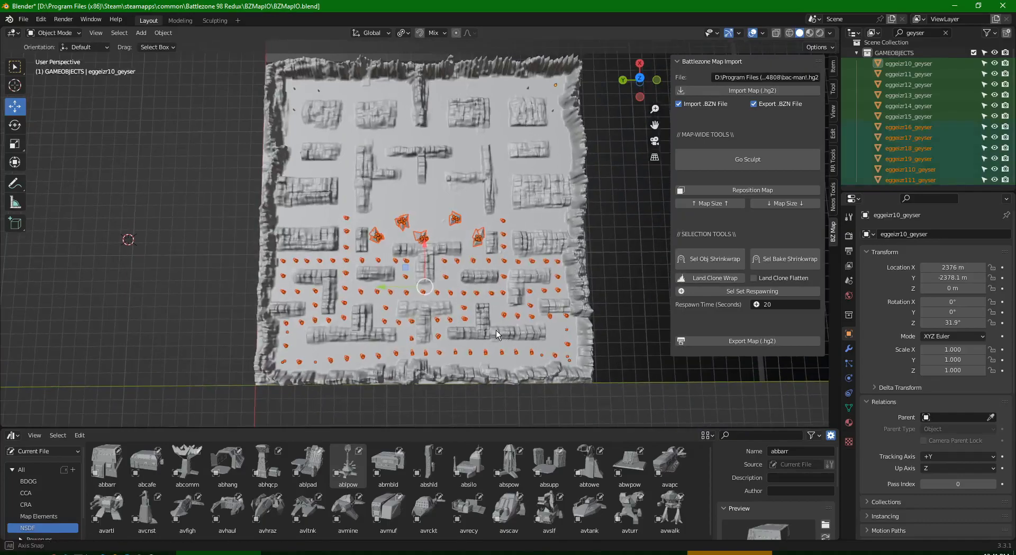
{"action": "left_click_drag", "start_coordinate": [205, 201], "coordinate": [705, 449]}
{"action": "scroll", "coordinate": [495, 341], "scroll_direction": "up", "scroll_amount": 1}
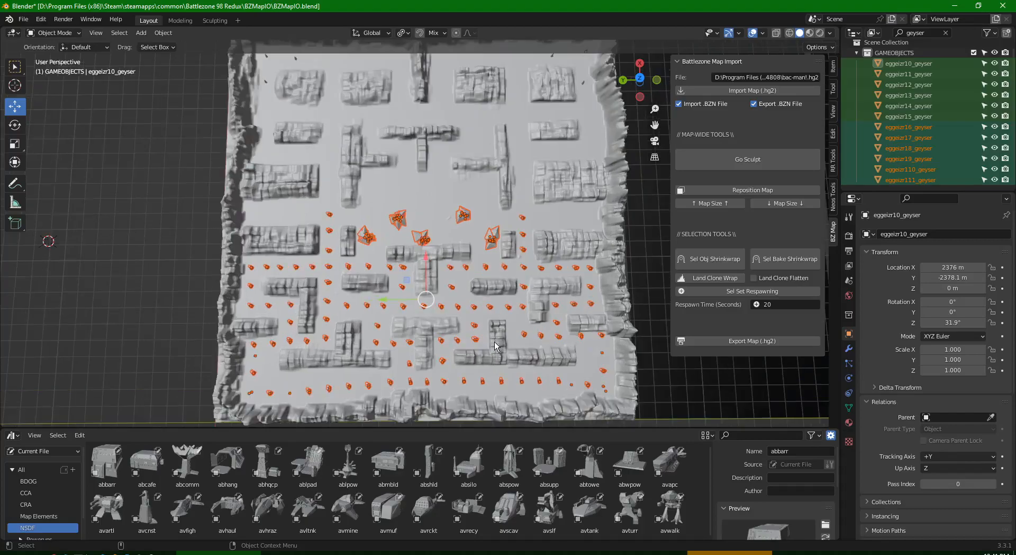
Step: Remove the geysers eggeizr16 to eggeizr19, eggeizr110 and eggeizr111 from the selection
{"action": "left_click", "coordinate": [914, 139], "text": "ctrl"}
{"action": "left_click", "coordinate": [907, 135], "text": "ctrl"}
{"action": "left_click", "coordinate": [913, 129], "text": "ctrl"}
{"action": "left_click", "coordinate": [913, 129], "text": "ctrl"}
{"action": "left_click", "coordinate": [917, 145], "text": "ctrl"}
{"action": "left_click", "coordinate": [916, 144], "text": "ctrl"}
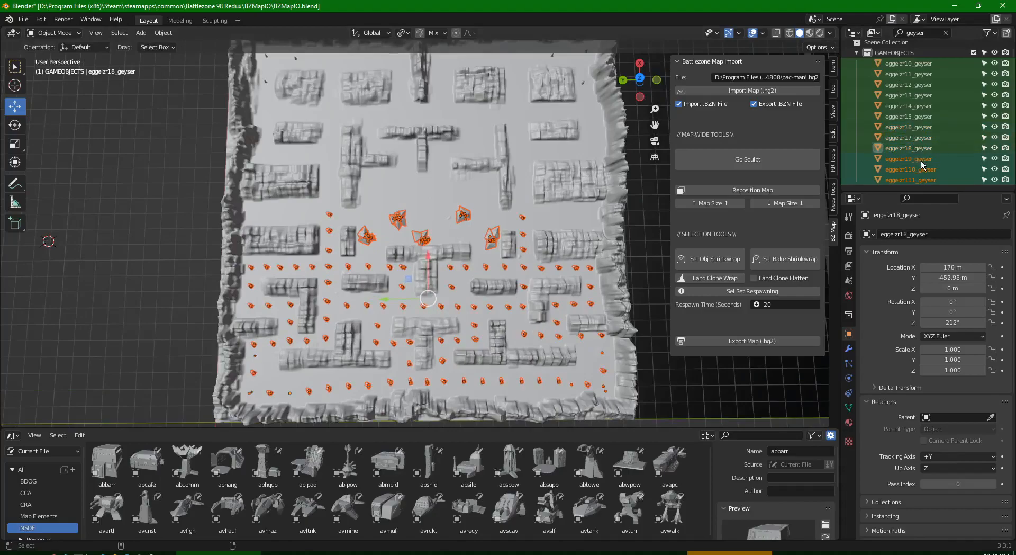
{"action": "left_click", "coordinate": [921, 161], "text": "ctrl"}
{"action": "left_click", "coordinate": [921, 160], "text": "ctrl"}
{"action": "left_click", "coordinate": [924, 172], "text": "ctrl"}
{"action": "left_click", "coordinate": [924, 171], "text": "ctrl"}
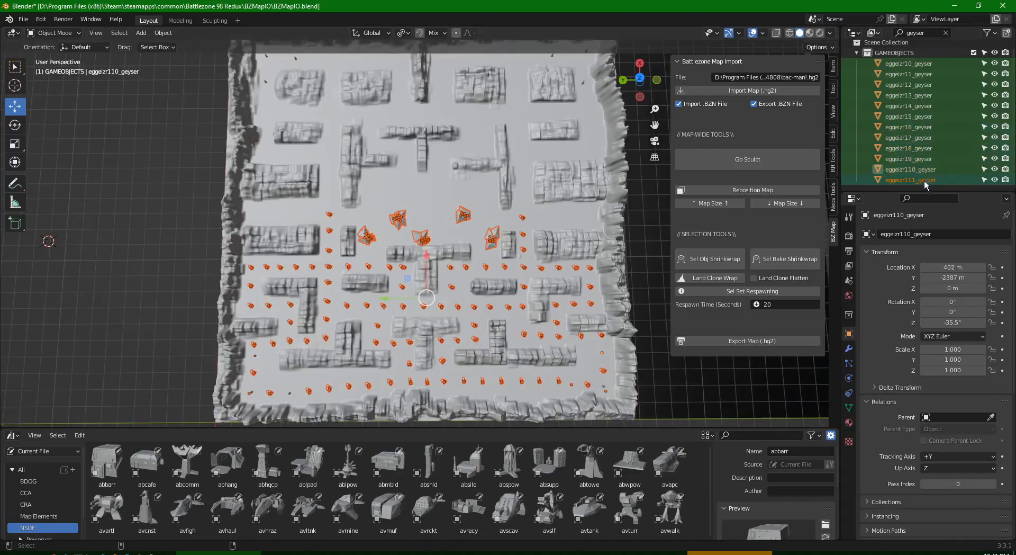
{"action": "left_click", "coordinate": [919, 179], "text": "ctrl"}
{"action": "left_click", "coordinate": [920, 180], "text": "ctrl"}
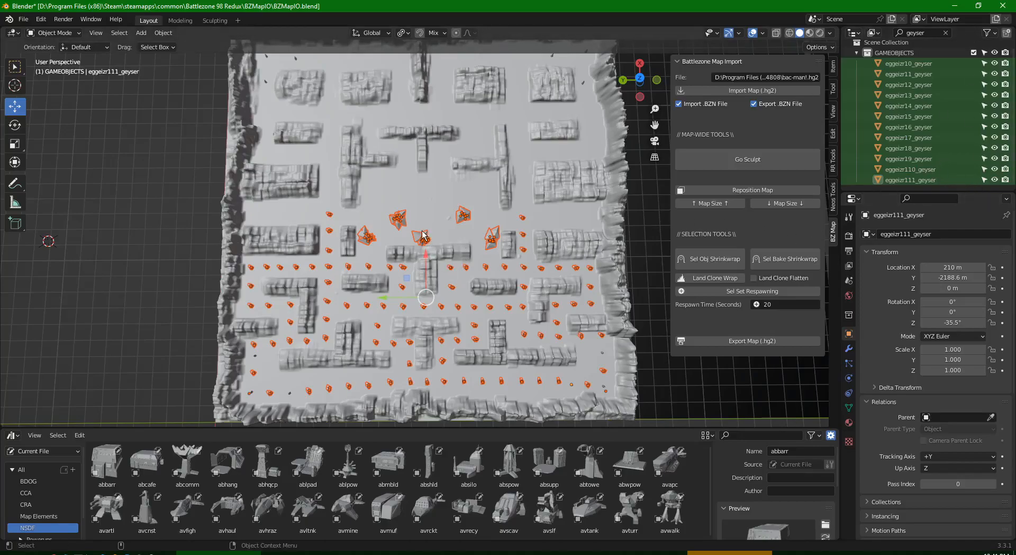
Step: Duplicate the selected scrap pieces in place
{"action": "middle_click_drag", "start_coordinate": [437, 228], "coordinate": [423, 233], "text": "shift"}
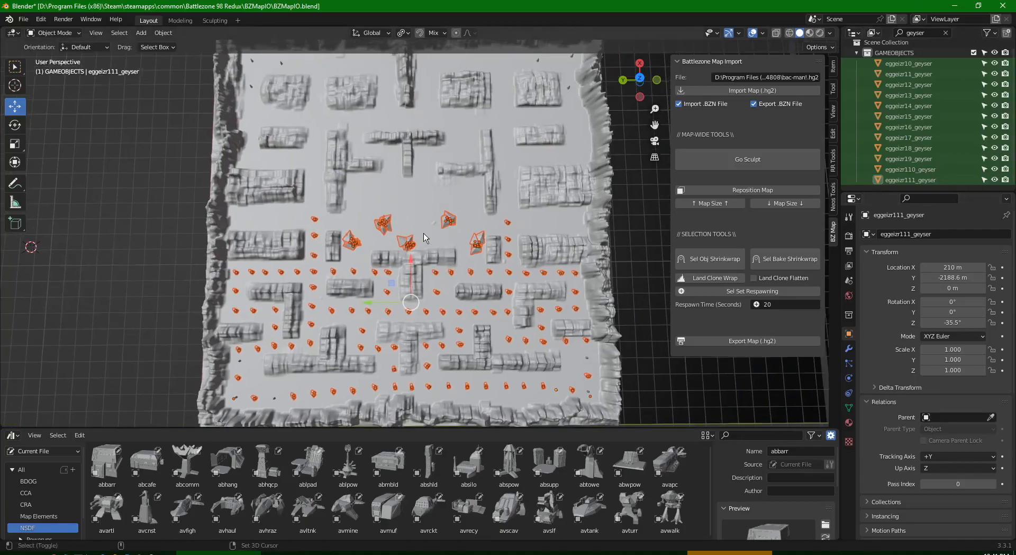
{"action": "key", "text": "g"}
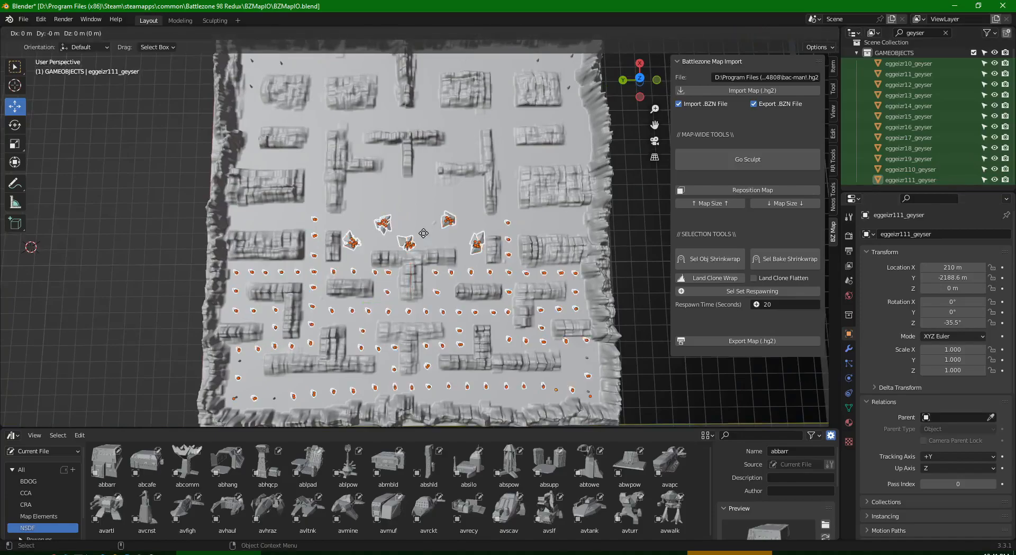
{"action": "right_click", "coordinate": [424, 233]}
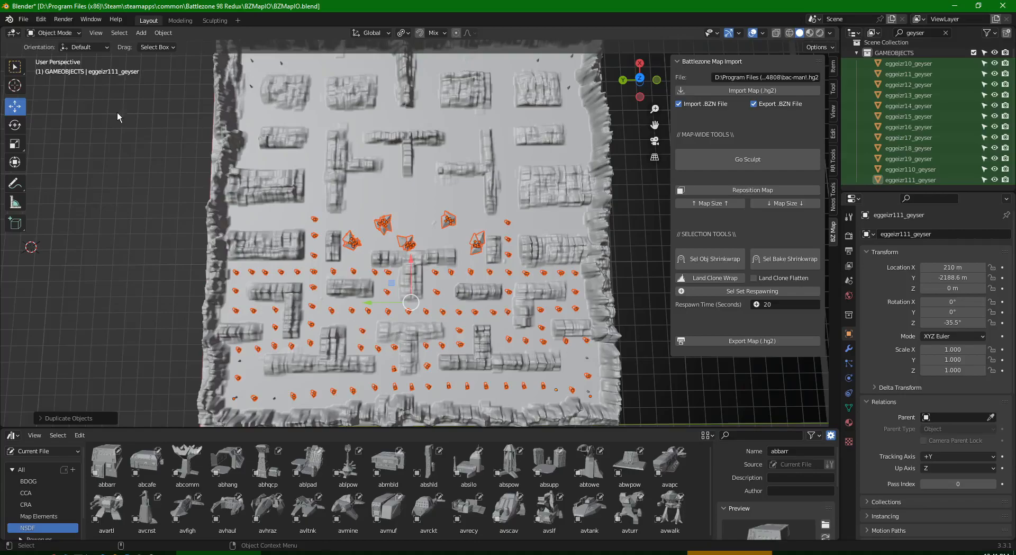
Step: Try to rotate the duplicated scrap about individual origins around the vertical axis
{"action": "left_click", "coordinate": [15, 126]}
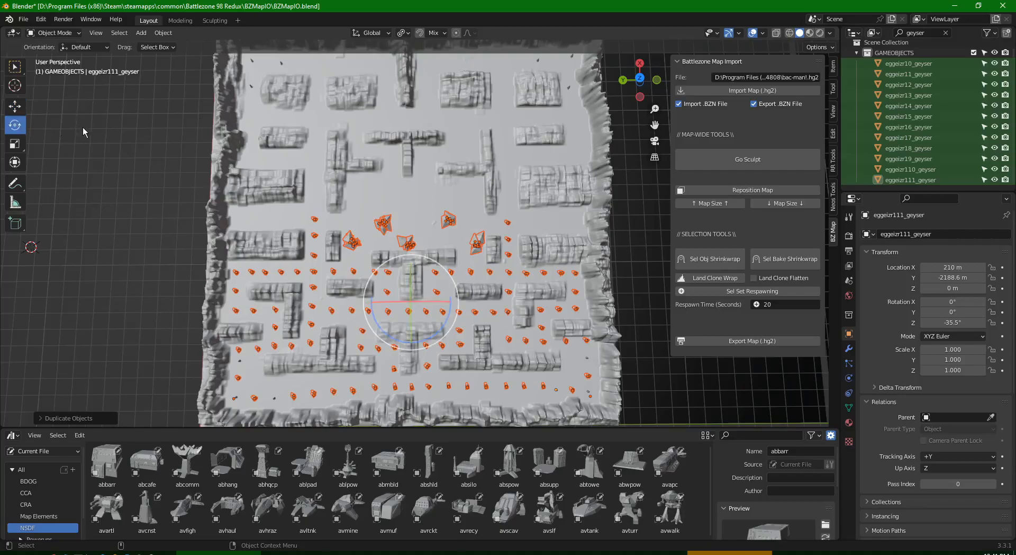
{"action": "left_click_drag", "start_coordinate": [448, 324], "coordinate": [397, 194]}
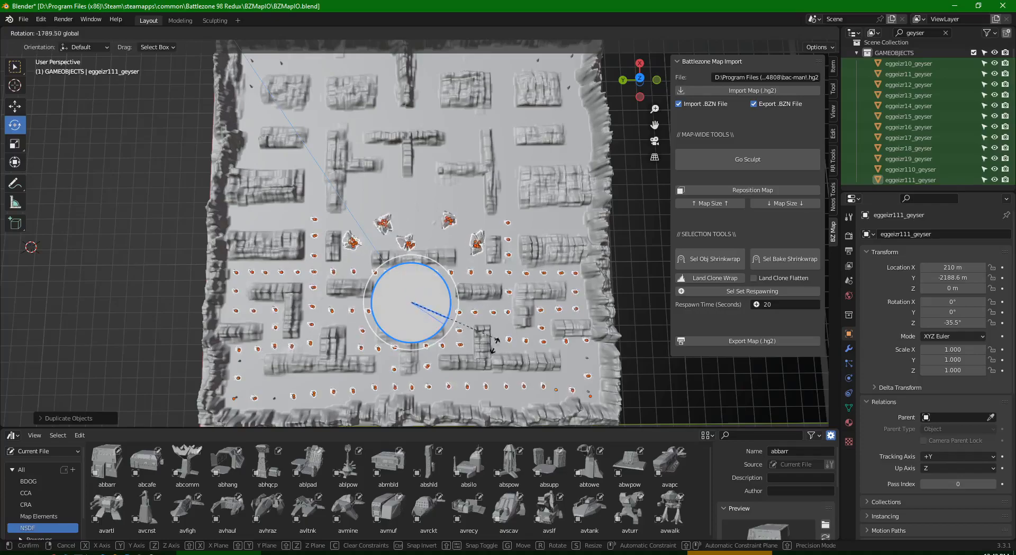
{"action": "left_click", "coordinate": [378, 391]}
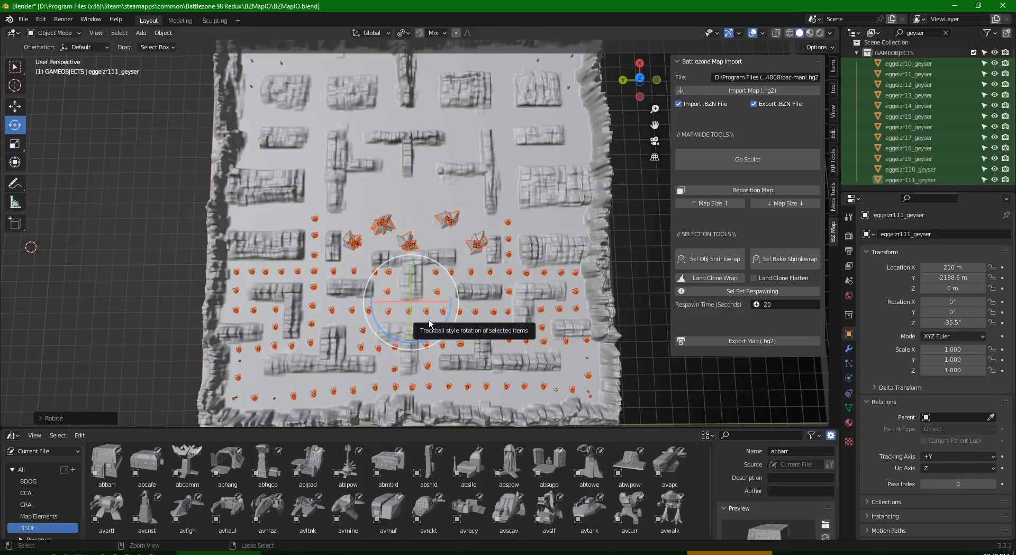
Step: Set the transform pivot to Bounding Box Center and rotate the duplicated scrap about half a turn around the vertical axis
{"action": "left_click", "coordinate": [403, 33]}
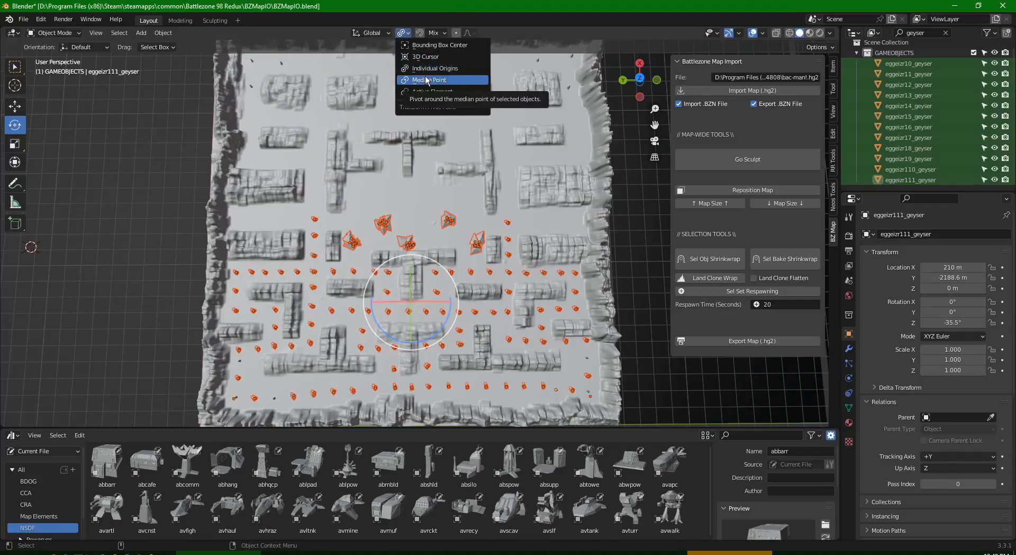
{"action": "left_click", "coordinate": [424, 46]}
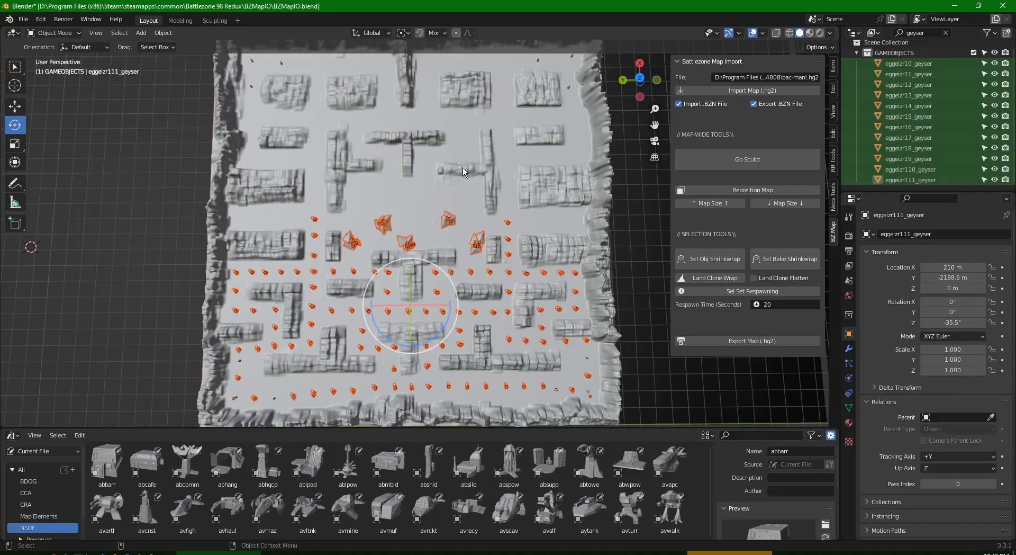
{"action": "mouse_move", "coordinate": [449, 334]}
{"action": "left_mouse_down"}
{"action": "mouse_move", "coordinate": [376, 353]}
{"action": "mouse_move", "coordinate": [338, 339]}
{"action": "mouse_move", "coordinate": [312, 300]}
{"action": "mouse_move", "coordinate": [310, 246]}
{"action": "mouse_move", "coordinate": [455, 249]}
{"action": "mouse_move", "coordinate": [451, 321]}
{"action": "left_mouse_up"}
{"action": "left_click_drag", "start_coordinate": [448, 321], "coordinate": [322, 275]}
Step: Move the rotated duplicates along the X axis into the empty far half of the maze
{"action": "key", "text": "shift+space"}
{"action": "key", "text": "g"}
{"action": "left_click_drag", "start_coordinate": [408, 272], "coordinate": [426, 87]}
{"action": "middle_click_drag", "start_coordinate": [402, 103], "coordinate": [398, 204], "text": "shift"}
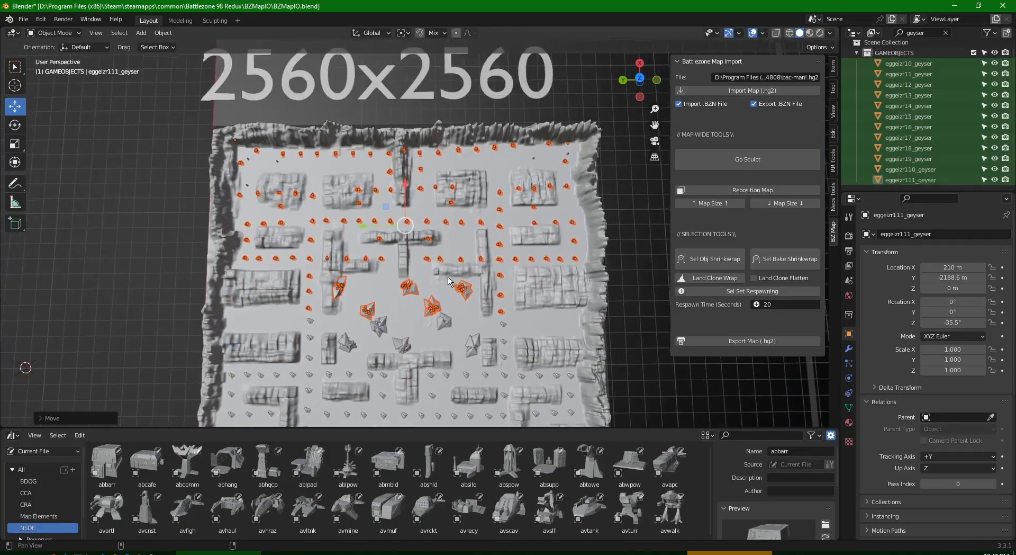
Step: Fine-tune the duplicates' position along X and Y against the far corridors, and clear the selection
{"action": "left_click_drag", "start_coordinate": [402, 186], "coordinate": [414, 195]}
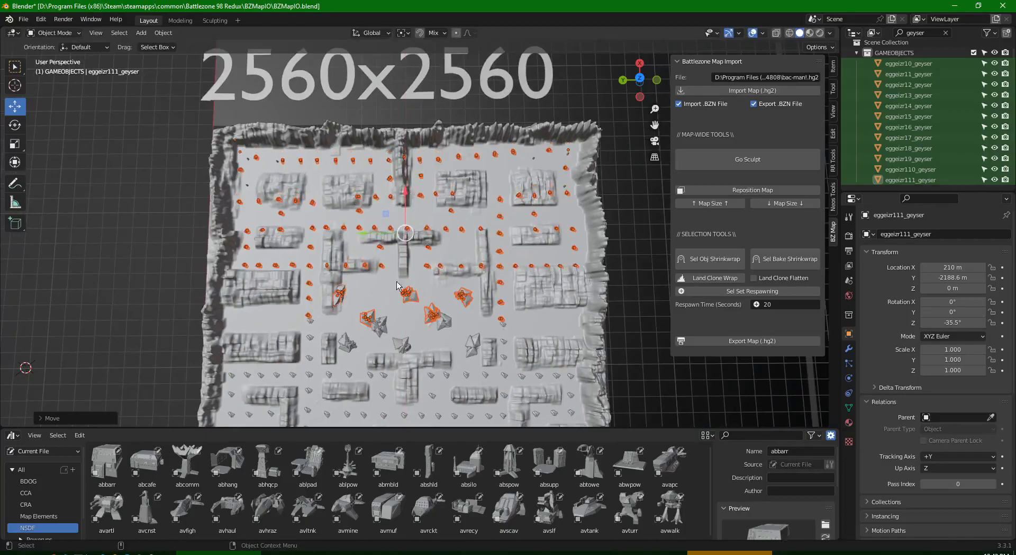
{"action": "left_click_drag", "start_coordinate": [381, 235], "coordinate": [380, 233]}
{"action": "middle_click_drag", "start_coordinate": [516, 272], "coordinate": [482, 263], "text": "shift"}
{"action": "middle_click_drag", "start_coordinate": [395, 249], "coordinate": [441, 265], "text": "shift"}
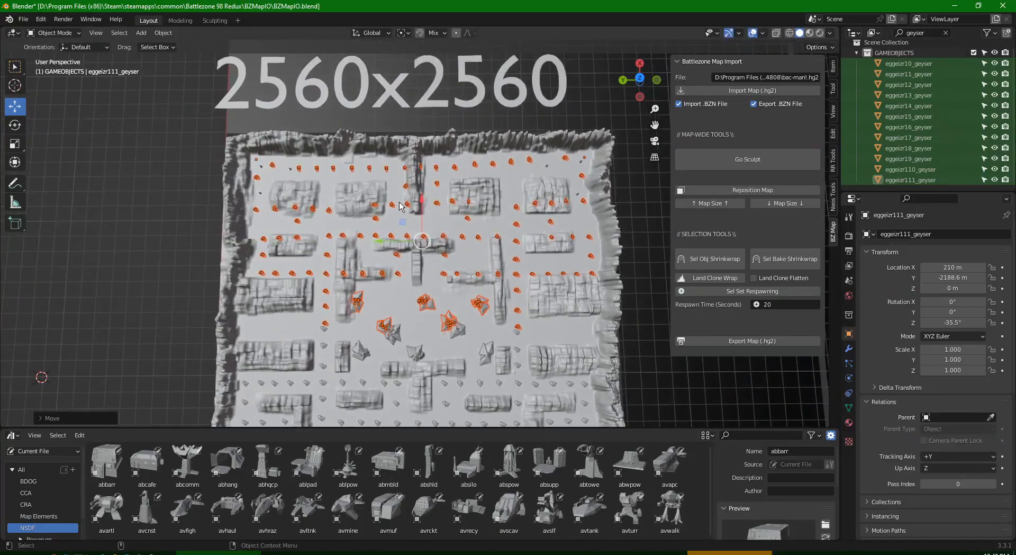
{"action": "left_click_drag", "start_coordinate": [418, 204], "coordinate": [425, 191]}
{"action": "left_click", "coordinate": [444, 276]}
Step: Box-select the middle stretch of scrap in the corridor beyond the central T-shaped wall in the far half
{"action": "scroll", "coordinate": [449, 250], "scroll_direction": "up", "scroll_amount": 5}
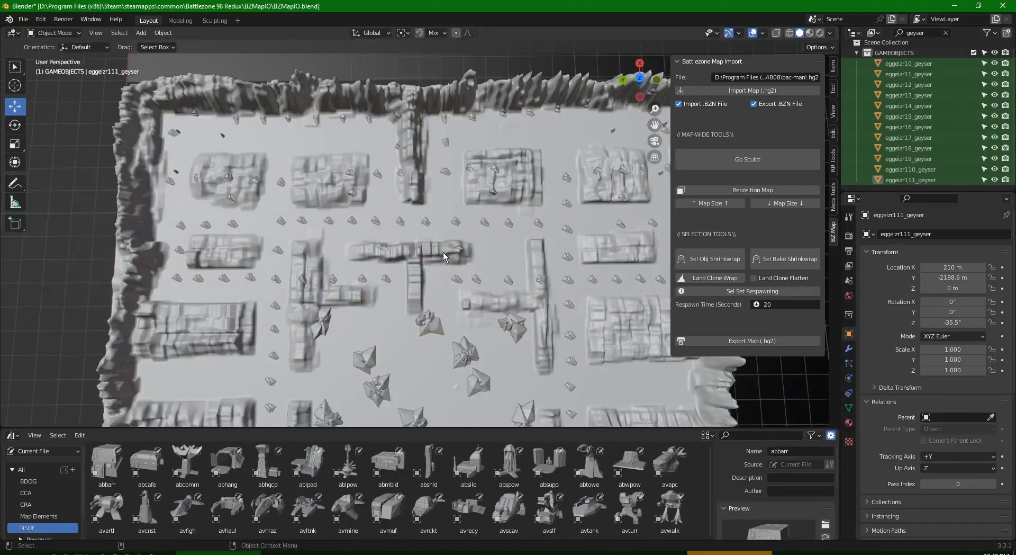
{"action": "middle_click_drag", "start_coordinate": [388, 284], "coordinate": [415, 266], "text": "shift"}
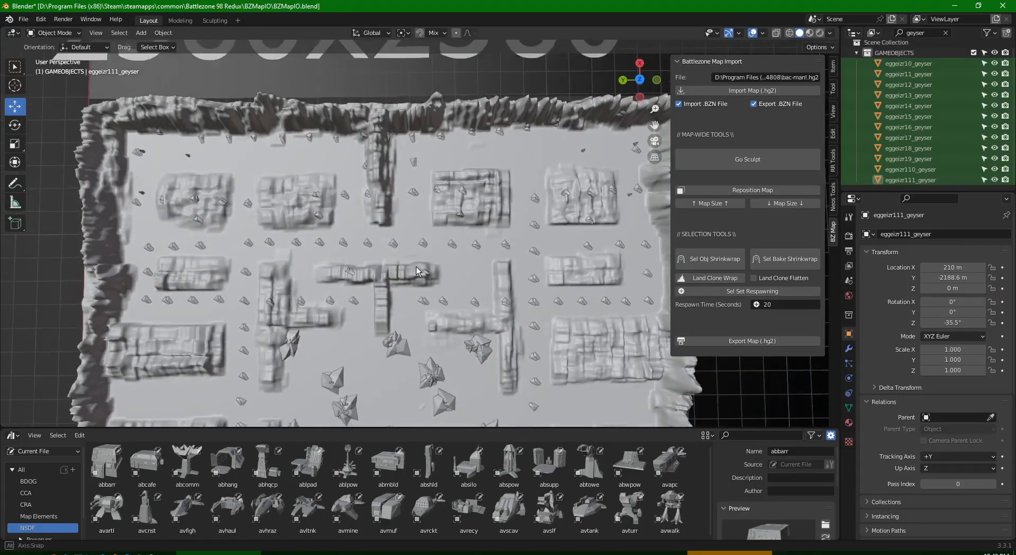
{"action": "middle_click_drag", "start_coordinate": [260, 232], "coordinate": [238, 234]}
{"action": "left_click_drag", "start_coordinate": [227, 232], "coordinate": [524, 258]}
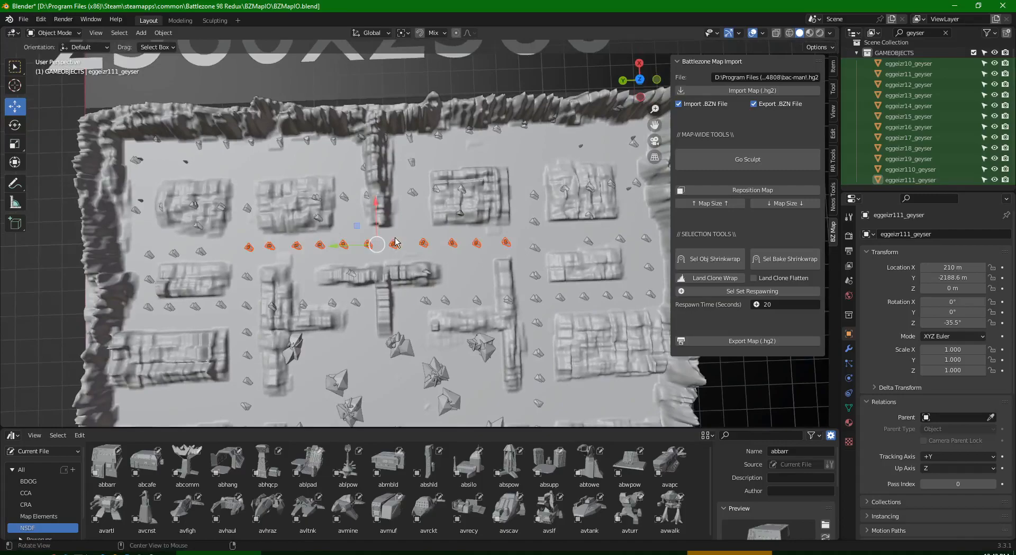
{"action": "scroll", "coordinate": [407, 263], "scroll_direction": "up", "scroll_amount": 5}
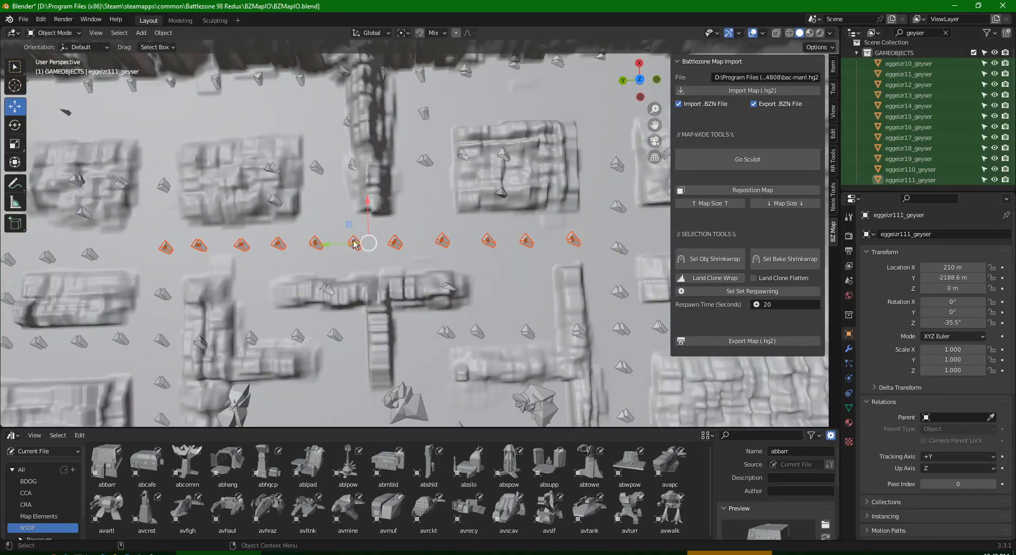
{"action": "middle_click_drag", "start_coordinate": [349, 274], "coordinate": [384, 273], "text": "alt"}
Step: Activate the Scale tool for the selected scrap row and use Bounding Box Center as its pivot
{"action": "key", "text": "r"}
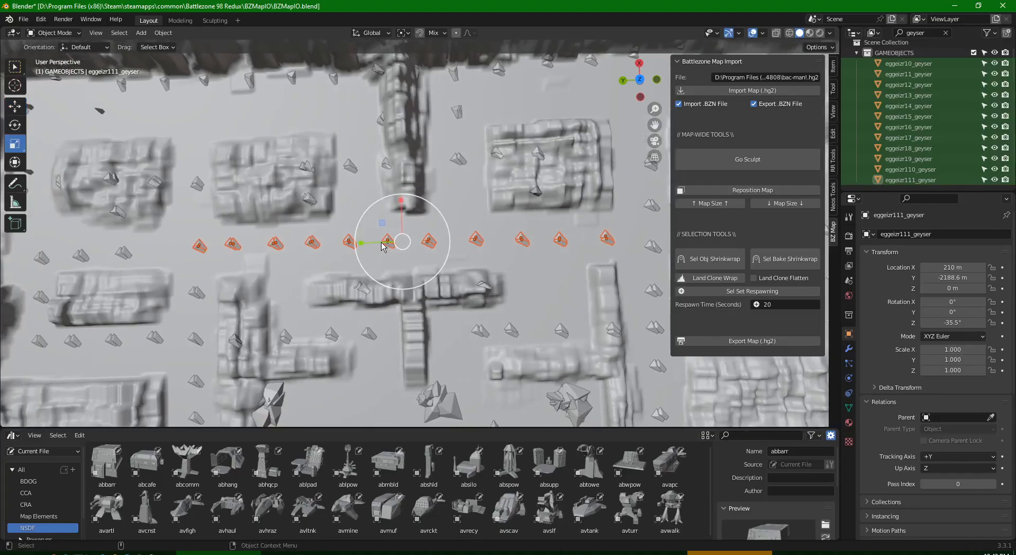
{"action": "middle_click_drag", "start_coordinate": [451, 242], "coordinate": [446, 235]}
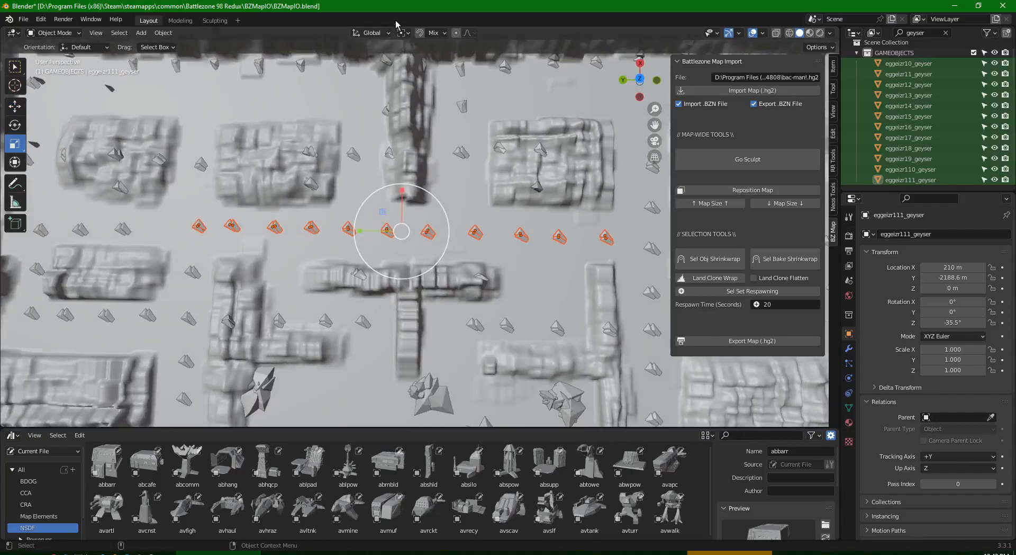
{"action": "left_click", "coordinate": [403, 33]}
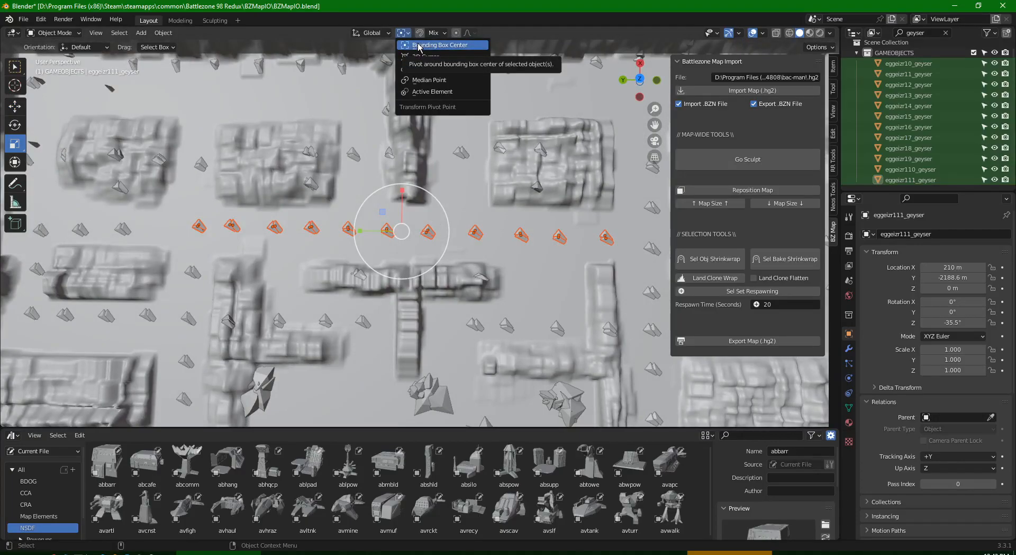
{"action": "left_click", "coordinate": [418, 46]}
{"action": "middle_click_drag", "start_coordinate": [488, 234], "coordinate": [454, 224], "text": "shift"}
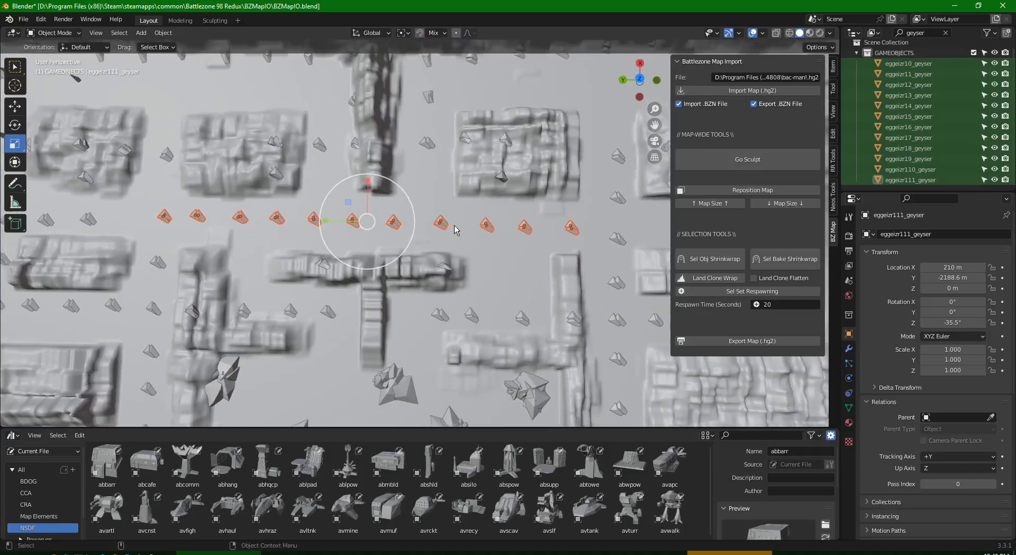
Step: Limit transforms to Locations and scale the scrap row along Y so its pieces sit close together
{"action": "left_click", "coordinate": [829, 48]}
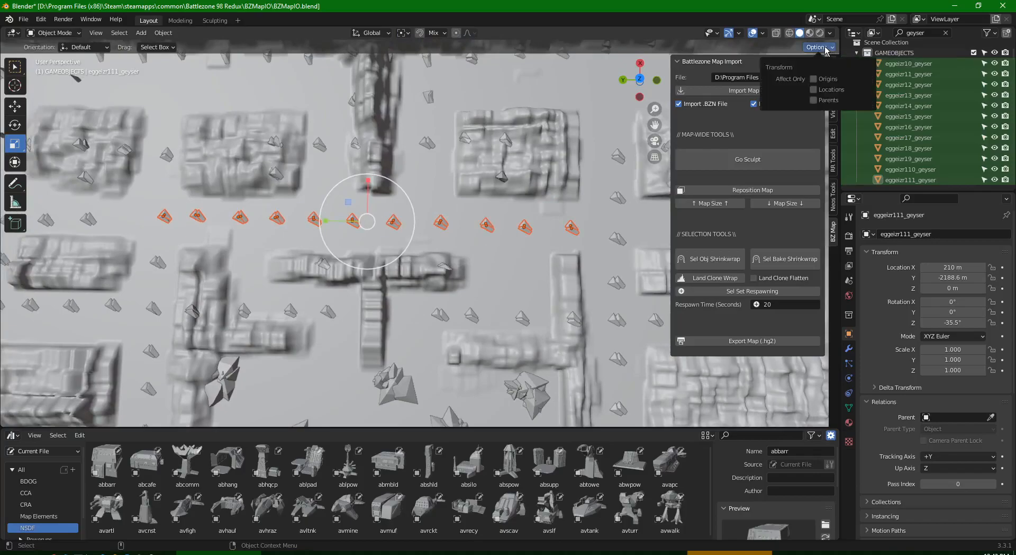
{"action": "left_click", "coordinate": [814, 90]}
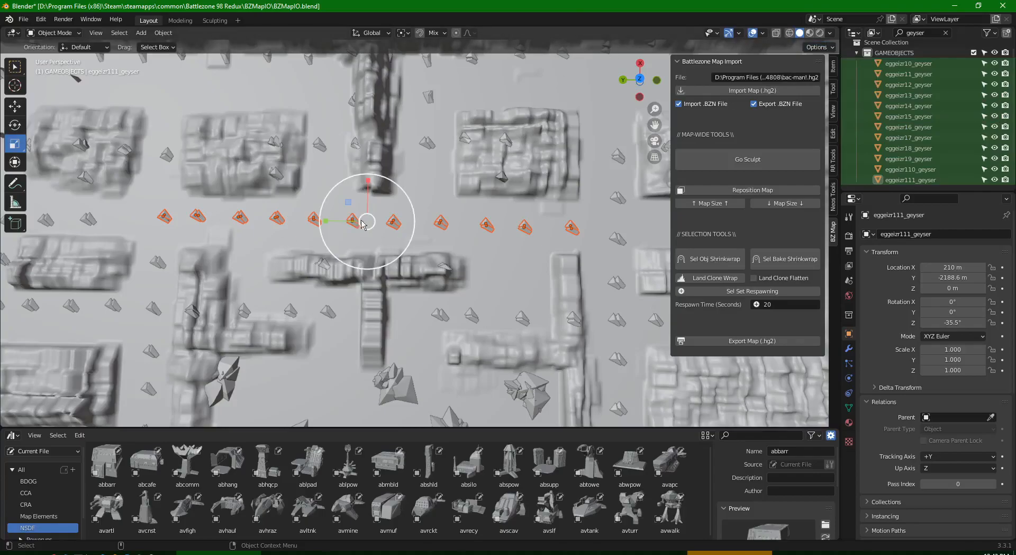
{"action": "middle_click_drag", "start_coordinate": [297, 218], "coordinate": [336, 232]}
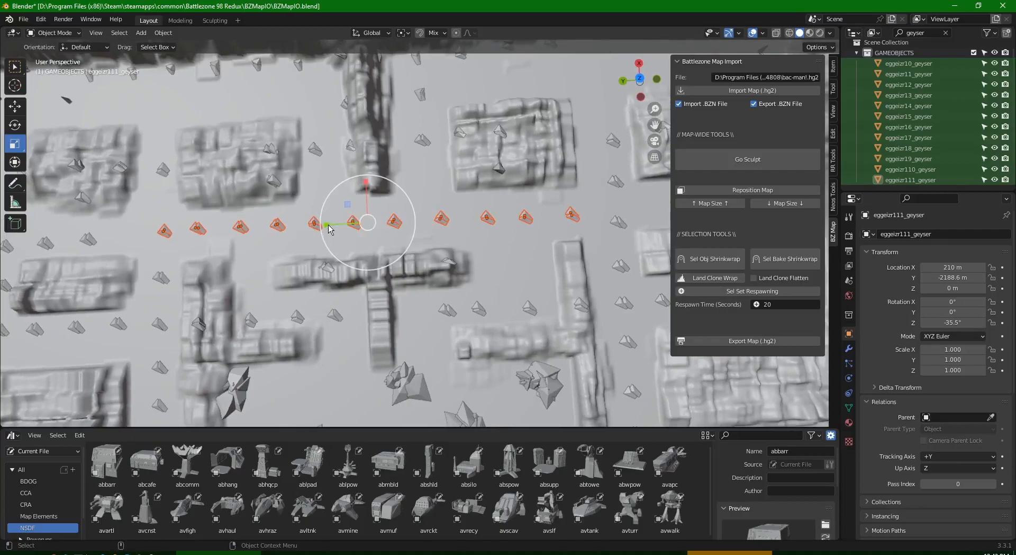
{"action": "mouse_move", "coordinate": [329, 229]}
{"action": "left_mouse_down"}
{"action": "mouse_move", "coordinate": [356, 220]}
{"action": "mouse_move", "coordinate": [339, 222]}
{"action": "left_mouse_up"}
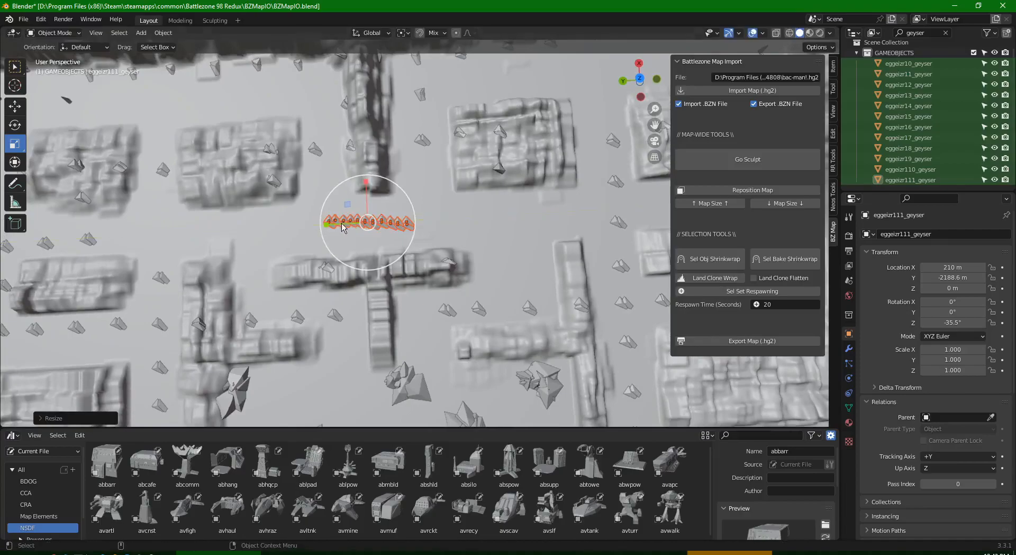
Step: Rotate the compressed scrap row slightly around the vertical axis and shift it a little along the corridor
{"action": "key", "text": "e"}
{"action": "left_click_drag", "start_coordinate": [396, 250], "coordinate": [344, 204]}
{"action": "key", "text": "w"}
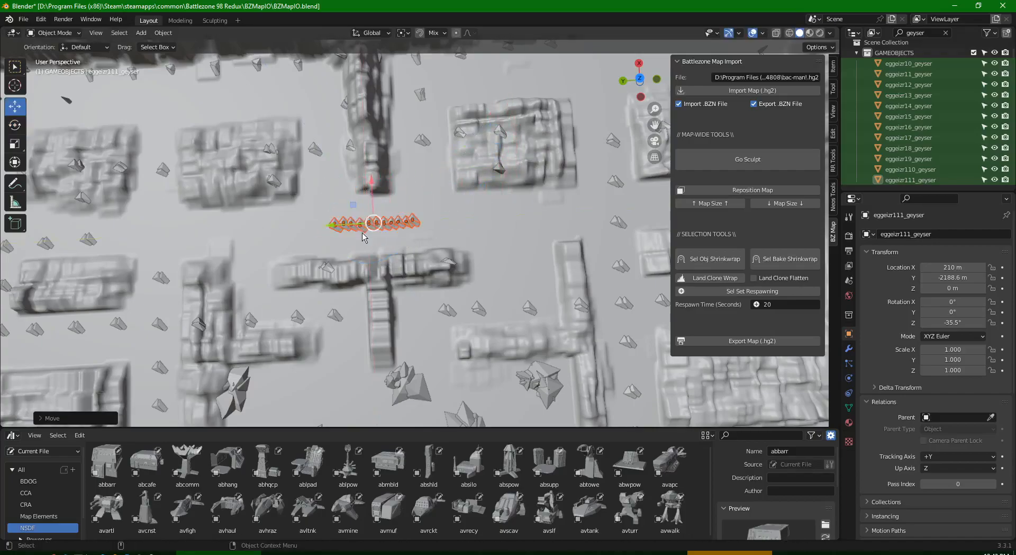
Step: Scale the selected scrap row's locations outward overall and along X, and rotate the spread-out cluster slightly around the vertical axis
{"action": "scroll", "coordinate": [344, 196], "scroll_direction": "up", "scroll_amount": 3}
{"action": "key", "text": "r"}
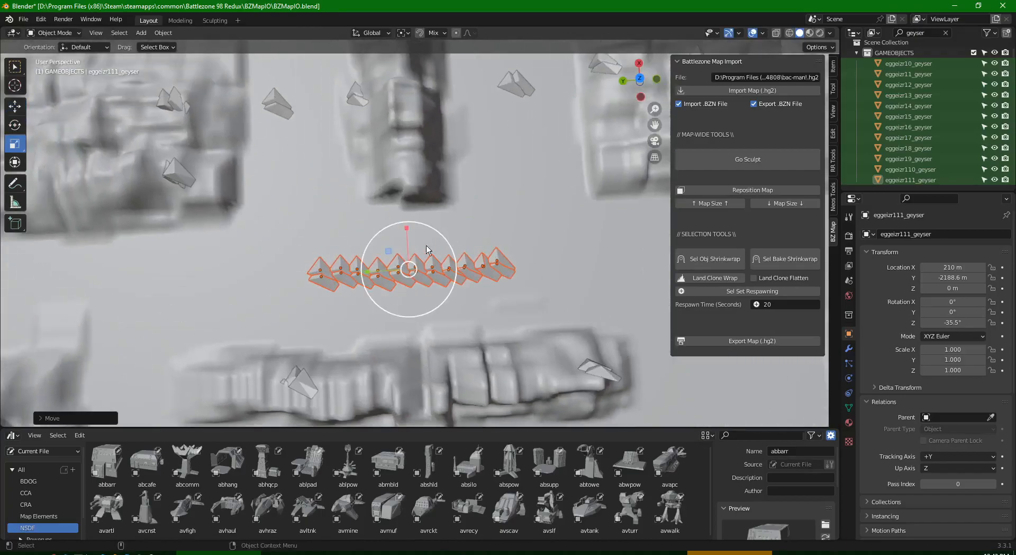
{"action": "left_click_drag", "start_coordinate": [446, 245], "coordinate": [484, 268]}
{"action": "left_click_drag", "start_coordinate": [406, 229], "coordinate": [427, 108]}
{"action": "key", "text": "e"}
{"action": "mouse_move", "coordinate": [443, 286]}
{"action": "left_mouse_down"}
{"action": "mouse_move", "coordinate": [424, 292]}
{"action": "mouse_move", "coordinate": [447, 268]}
{"action": "mouse_move", "coordinate": [439, 274]}
{"action": "left_mouse_up"}
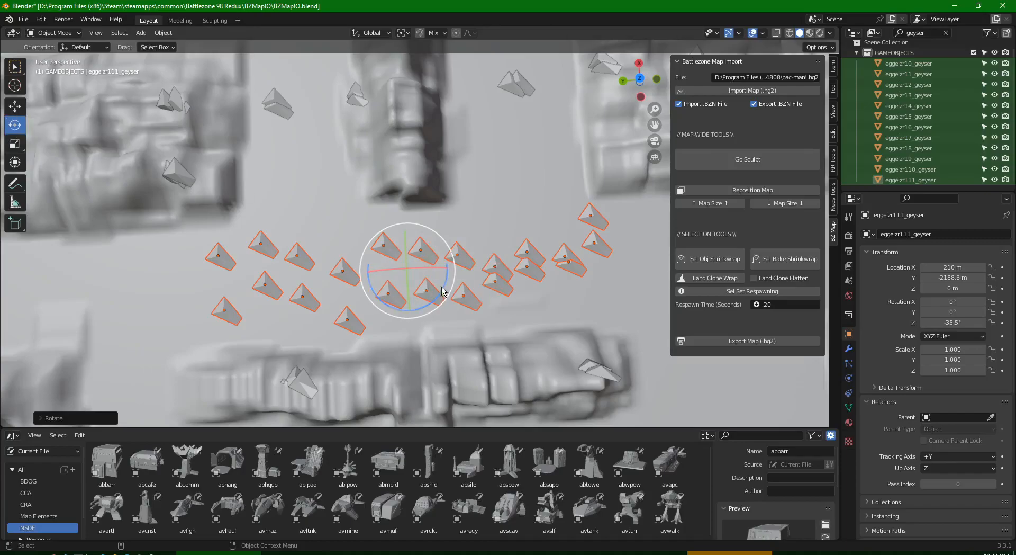
Step: Rotate the scrap cluster further around the vertical axis and undo that last rotation
{"action": "left_click_drag", "start_coordinate": [444, 281], "coordinate": [429, 306]}
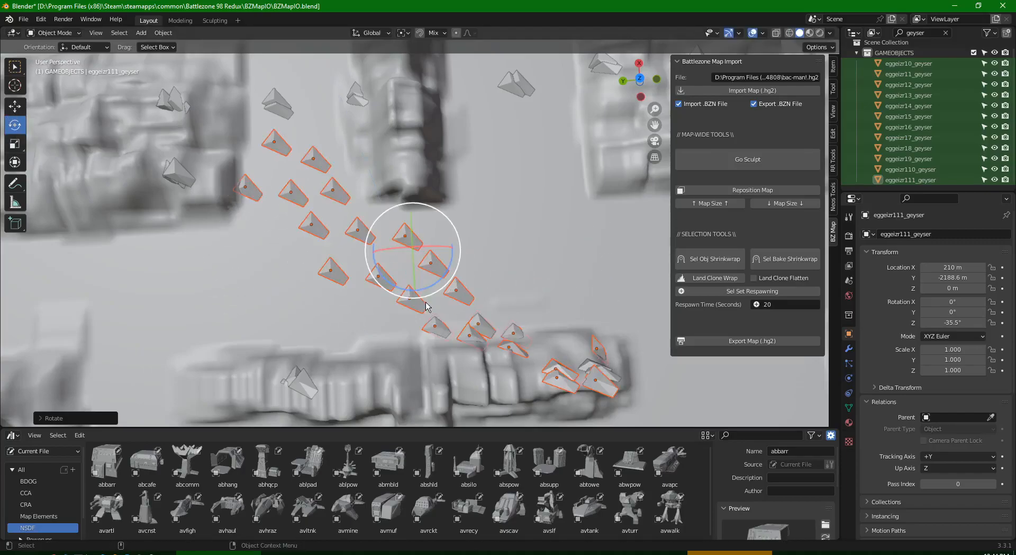
{"action": "left_click", "coordinate": [16, 108]}
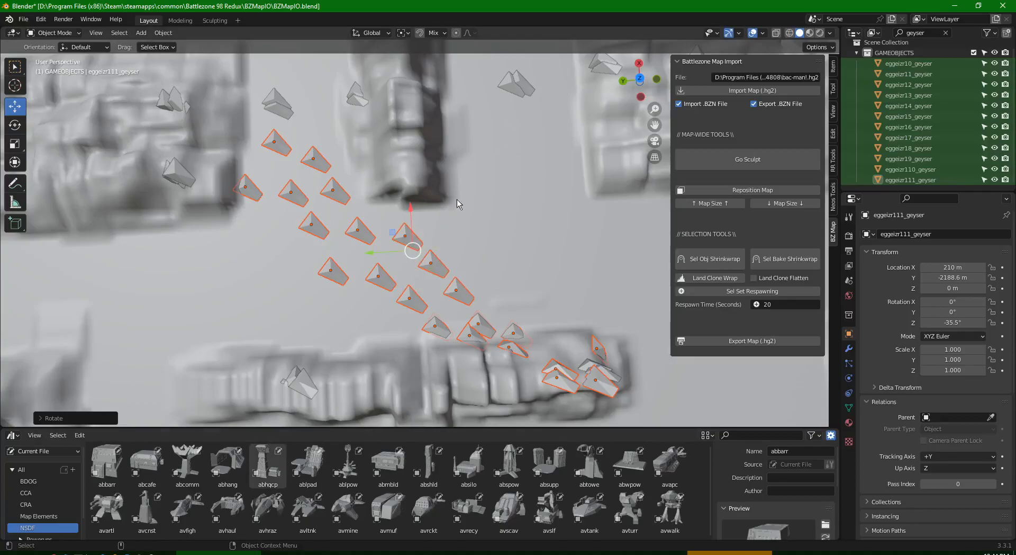
{"action": "key", "text": "ctrl+z"}
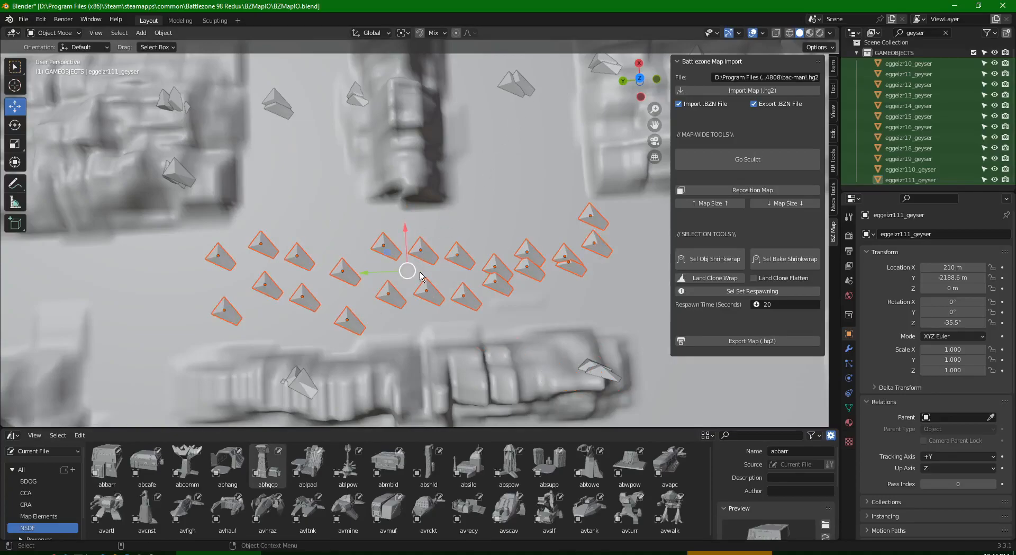
Step: Set the transform orientation to Local and shift the scrap cluster slightly with the Move tool's local axes
{"action": "key", "text": "e"}
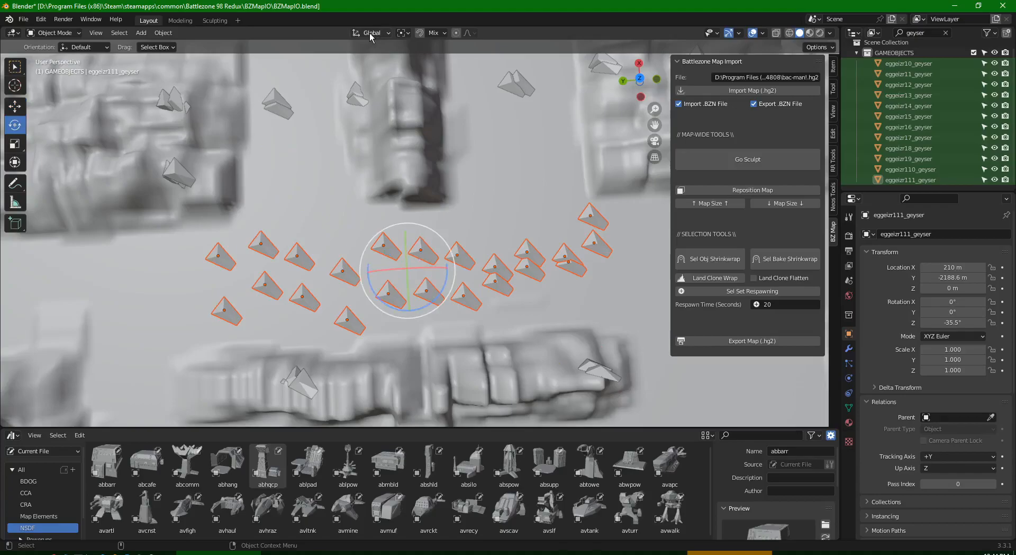
{"action": "left_click", "coordinate": [370, 33]}
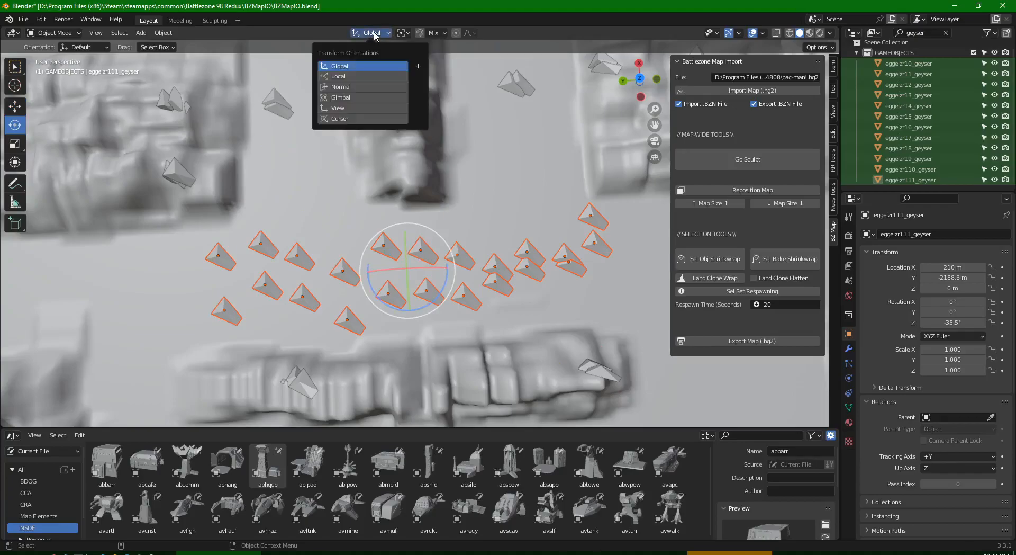
{"action": "left_click", "coordinate": [354, 77]}
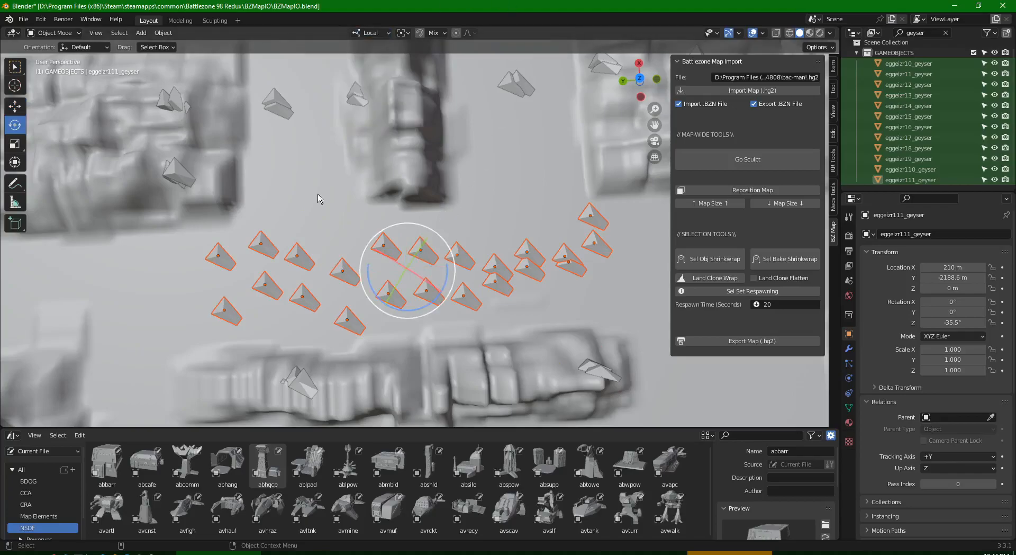
{"action": "left_click", "coordinate": [15, 106]}
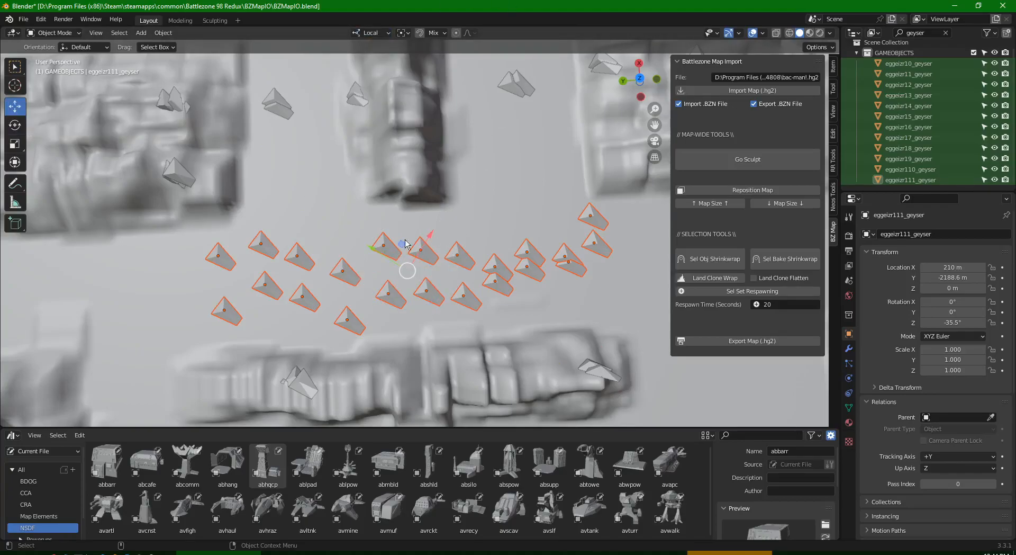
{"action": "left_click_drag", "start_coordinate": [426, 239], "coordinate": [375, 257]}
{"action": "scroll", "coordinate": [365, 249], "scroll_direction": "down", "scroll_amount": 5}
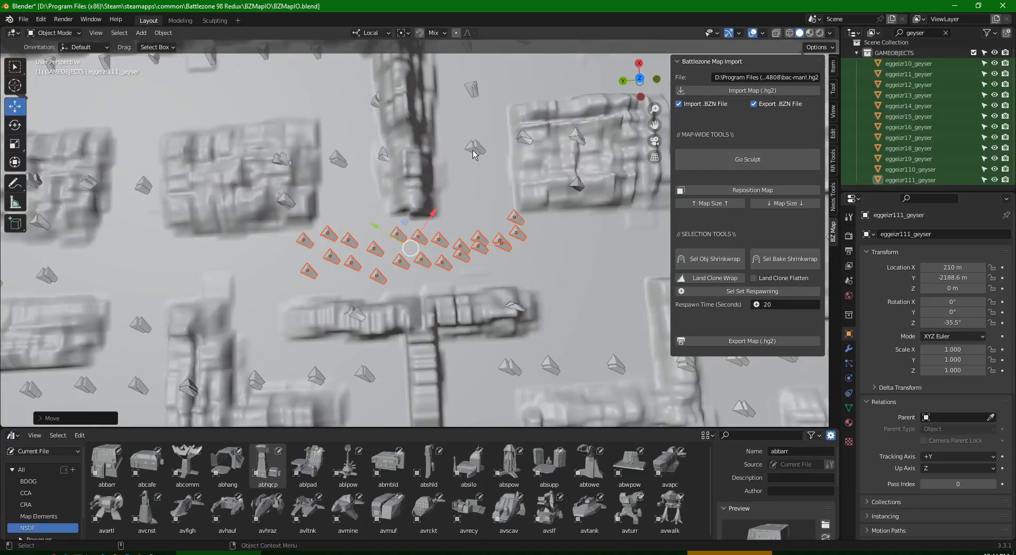
Step: Select sscr_1303_scrap.001 in the overlapping pair and move it along its local Y axis to about X 2205.5 m, Y -1442.2 m
{"action": "left_click", "coordinate": [472, 150]}
{"action": "scroll", "coordinate": [481, 160], "scroll_direction": "up", "scroll_amount": 8}
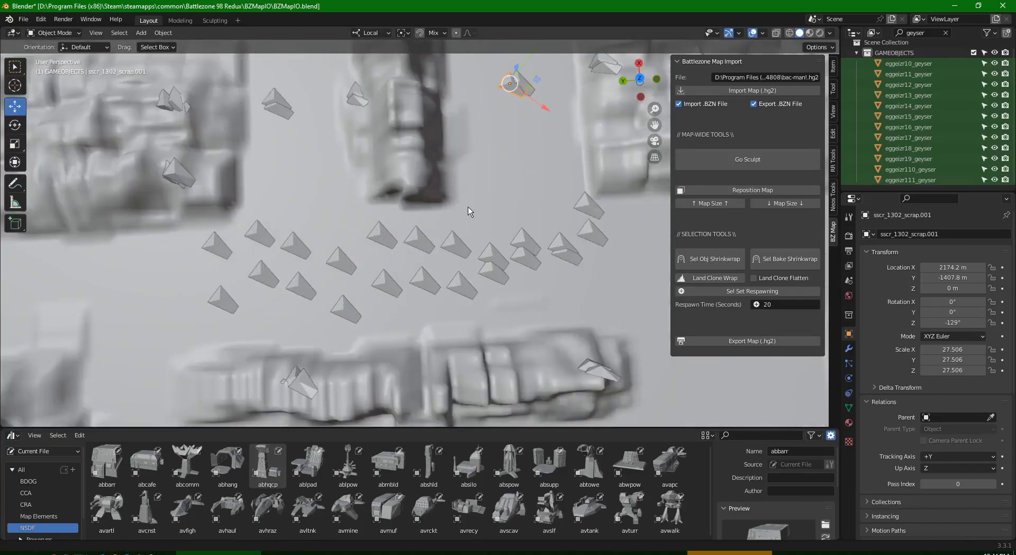
{"action": "scroll", "coordinate": [386, 273], "scroll_direction": "down", "scroll_amount": 2}
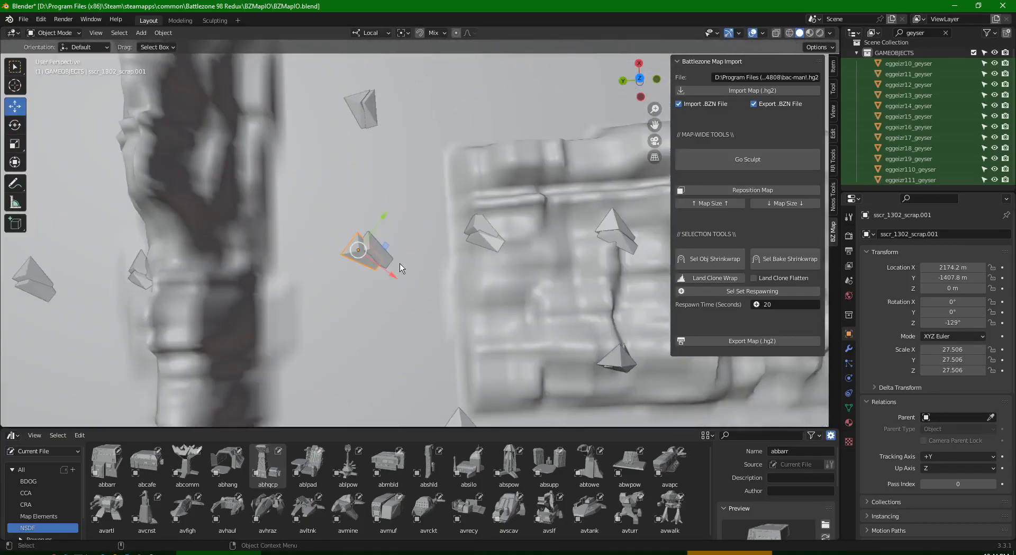
{"action": "middle_click_drag", "start_coordinate": [399, 263], "coordinate": [423, 262], "text": "shift"}
{"action": "left_click", "coordinate": [407, 240]}
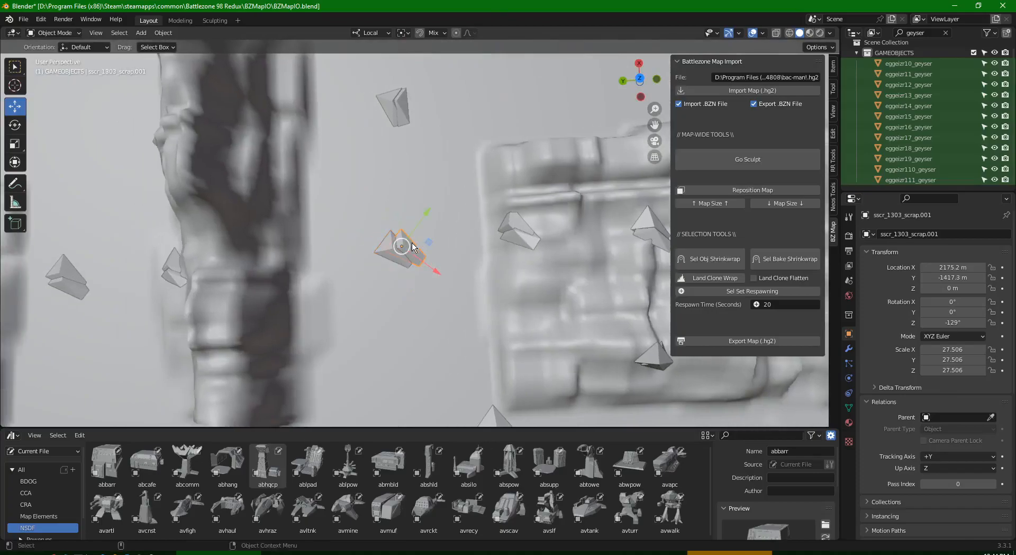
{"action": "left_click_drag", "start_coordinate": [416, 228], "coordinate": [443, 191]}
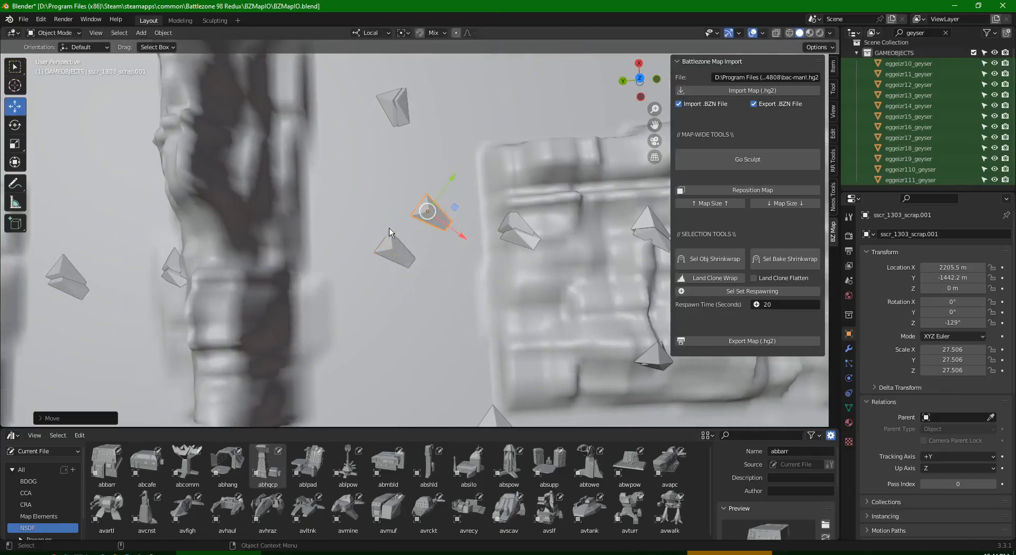
Step: Rotate the single scrap piece sscr_11_scrap.003 around the global Z axis to about -485°, checking the transform options along the way
{"action": "left_click", "coordinate": [15, 125]}
{"action": "left_click_drag", "start_coordinate": [466, 212], "coordinate": [450, 166]}
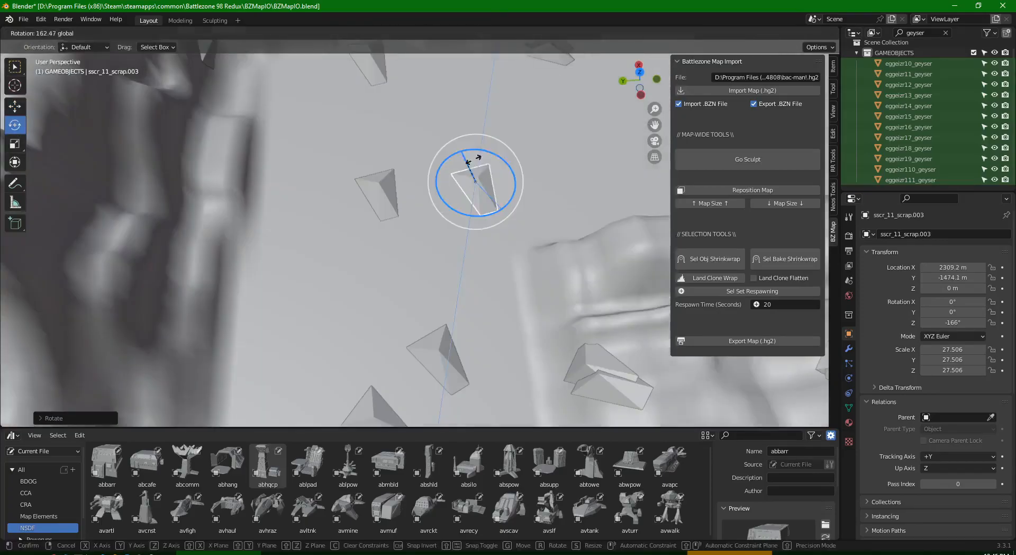
{"action": "left_click_drag", "start_coordinate": [483, 152], "coordinate": [482, 155]}
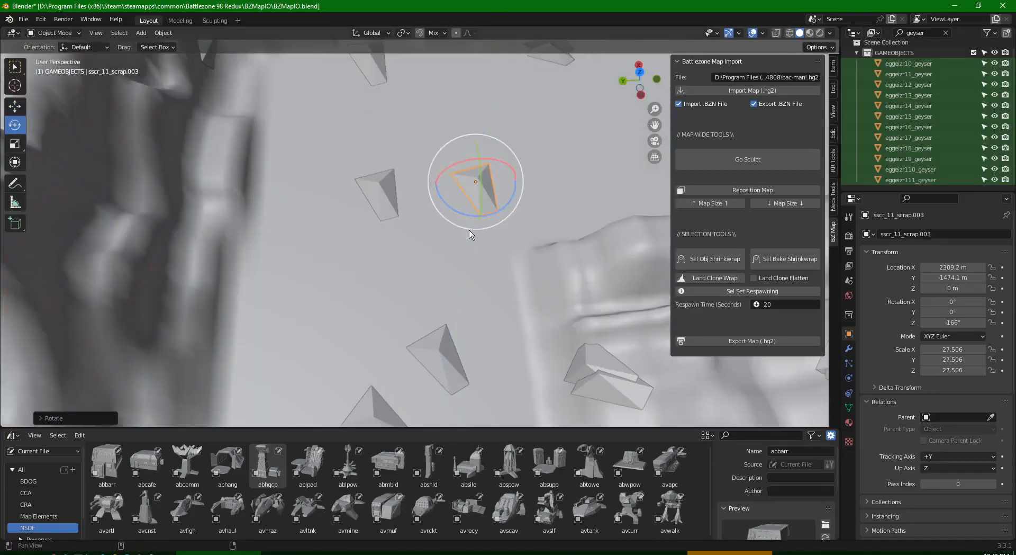
{"action": "left_click_drag", "start_coordinate": [512, 199], "coordinate": [512, 220]}
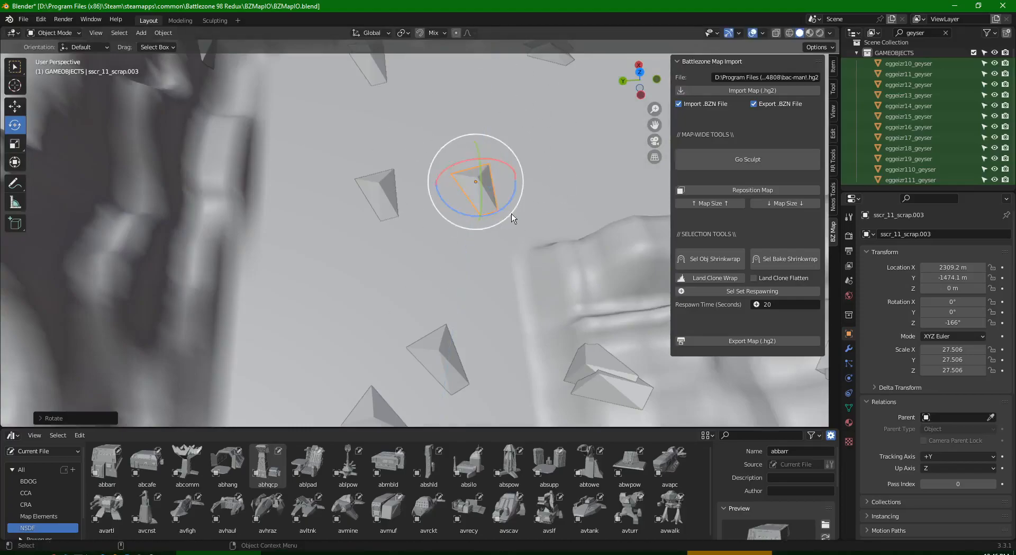
{"action": "left_click", "coordinate": [818, 47]}
{"action": "left_click", "coordinate": [818, 47]}
{"action": "left_click_drag", "start_coordinate": [503, 208], "coordinate": [578, 169]}
Step: Activate the Move tool for the rotated scrap piece and set the transform orientation to Local
{"action": "left_click", "coordinate": [14, 106]}
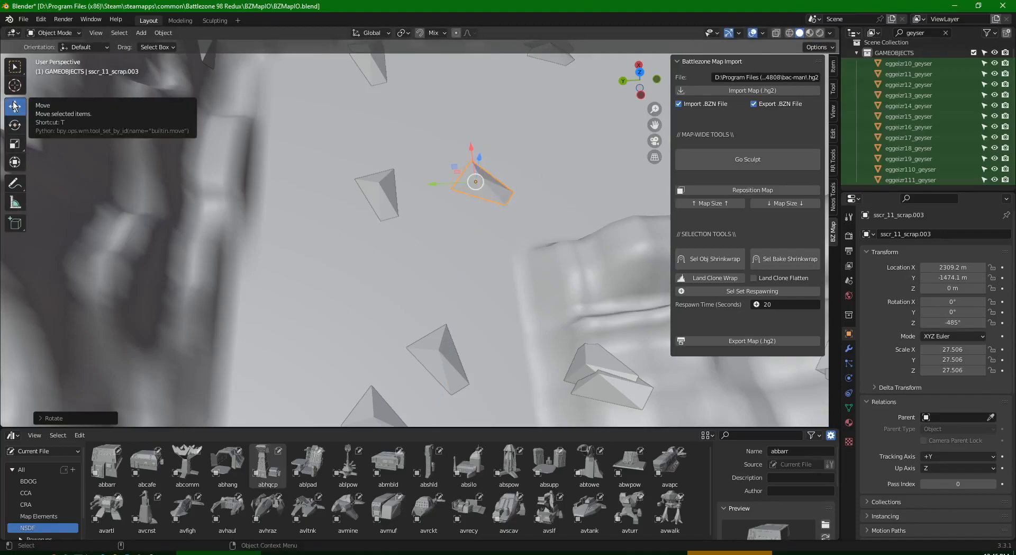
{"action": "middle_click_drag", "start_coordinate": [476, 176], "coordinate": [465, 194]}
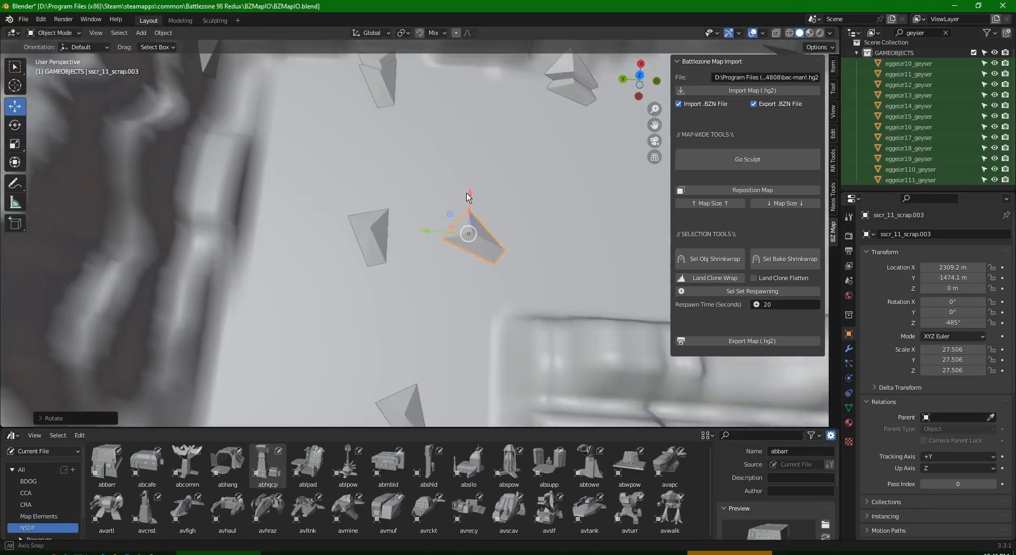
{"action": "left_click", "coordinate": [376, 33]}
{"action": "left_click", "coordinate": [348, 77]}
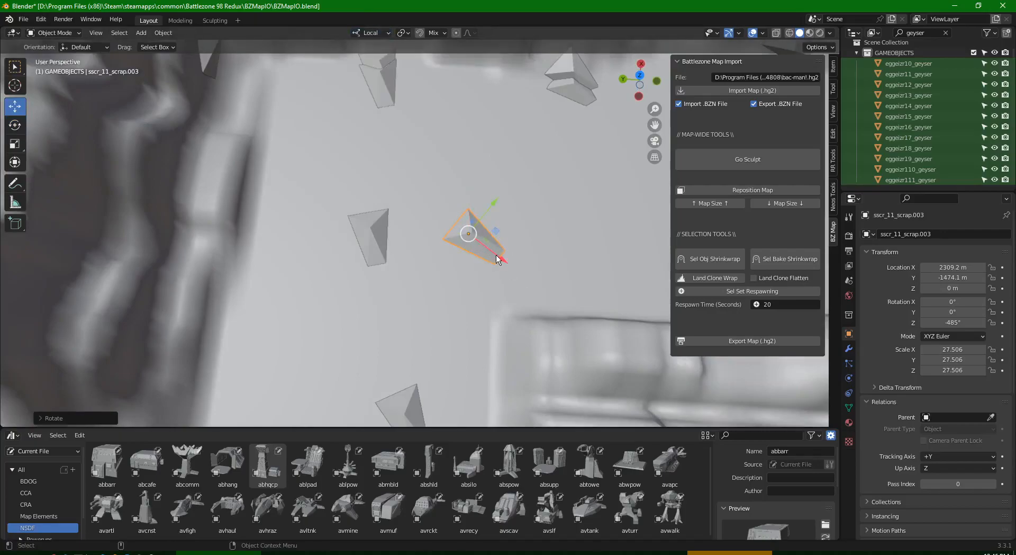
Step: Rotate the scrap piece around its vertical axis to about -400°, -292° and -234° in turn, checking its local Move axes between rotations
{"action": "key", "text": "r"}
{"action": "left_click", "coordinate": [507, 214]}
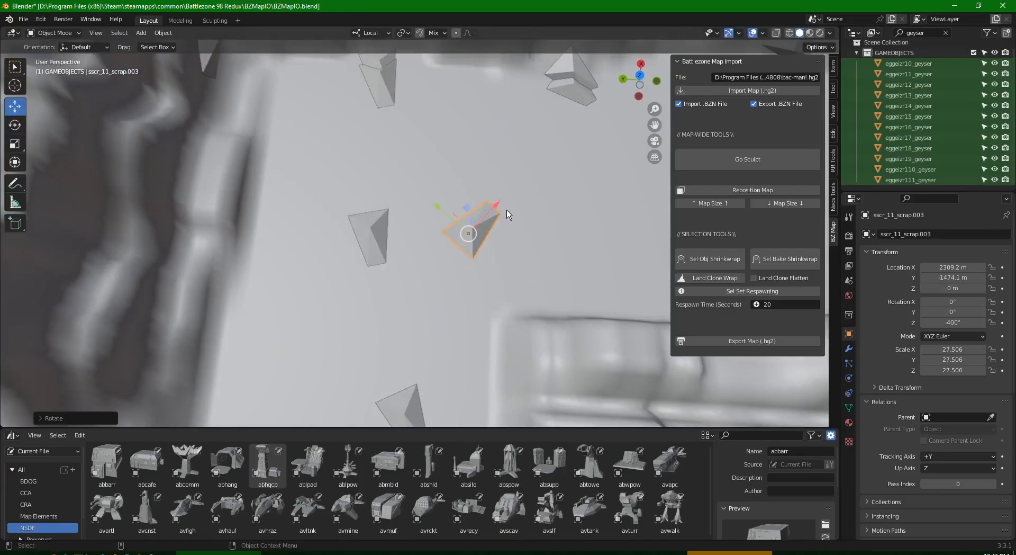
{"action": "key", "text": "r"}
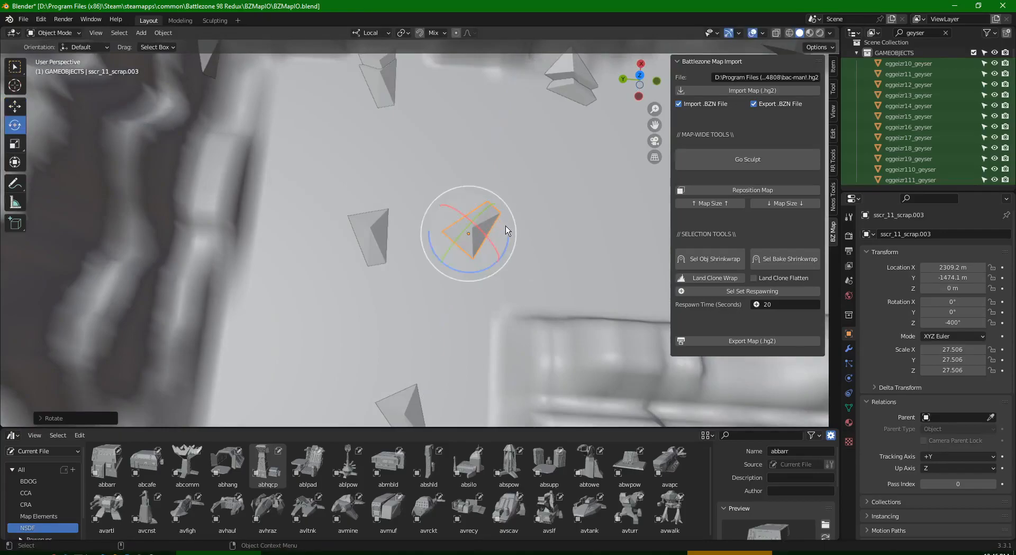
{"action": "left_click", "coordinate": [447, 180]}
{"action": "key", "text": "r"}
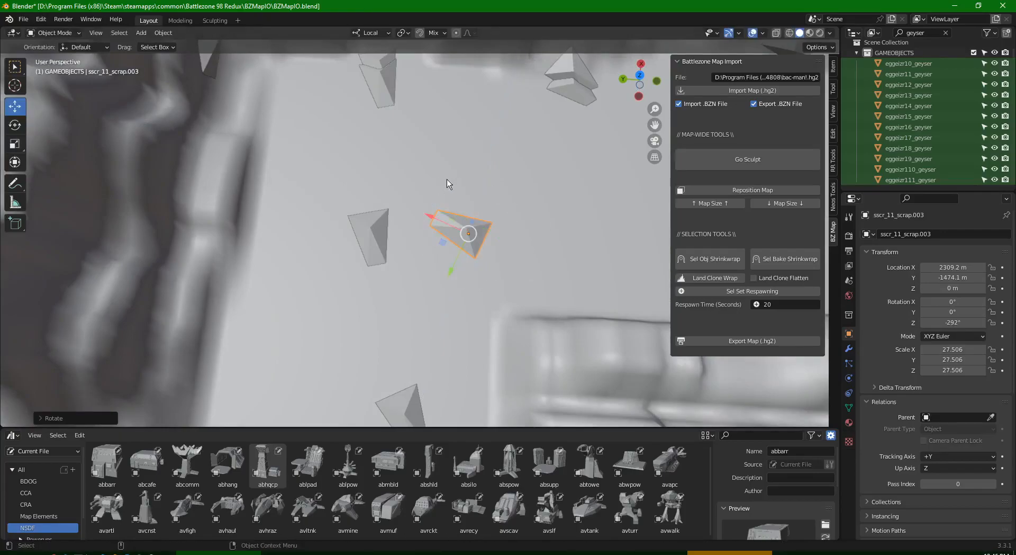
{"action": "left_click_drag", "start_coordinate": [438, 242], "coordinate": [465, 290]}
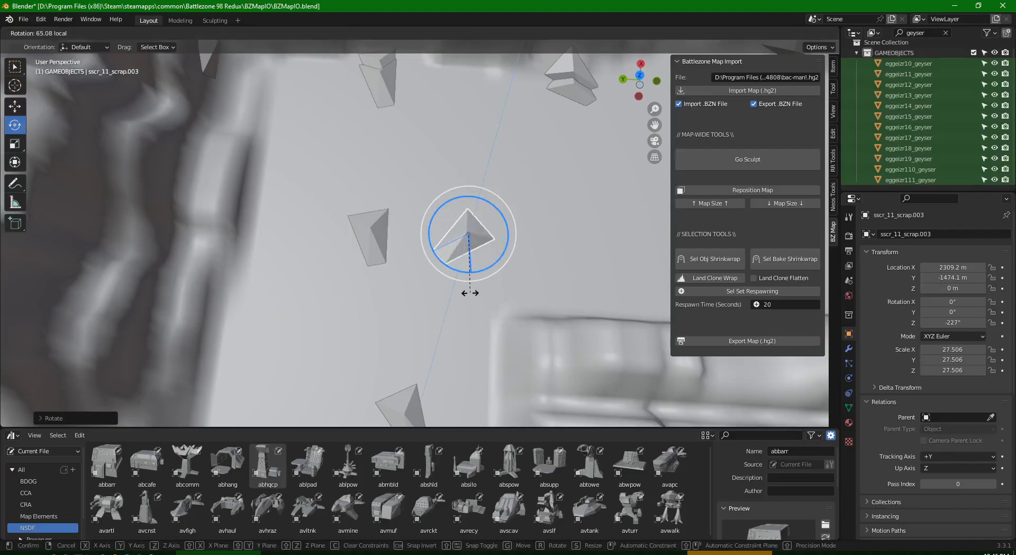
{"action": "key", "text": "g"}
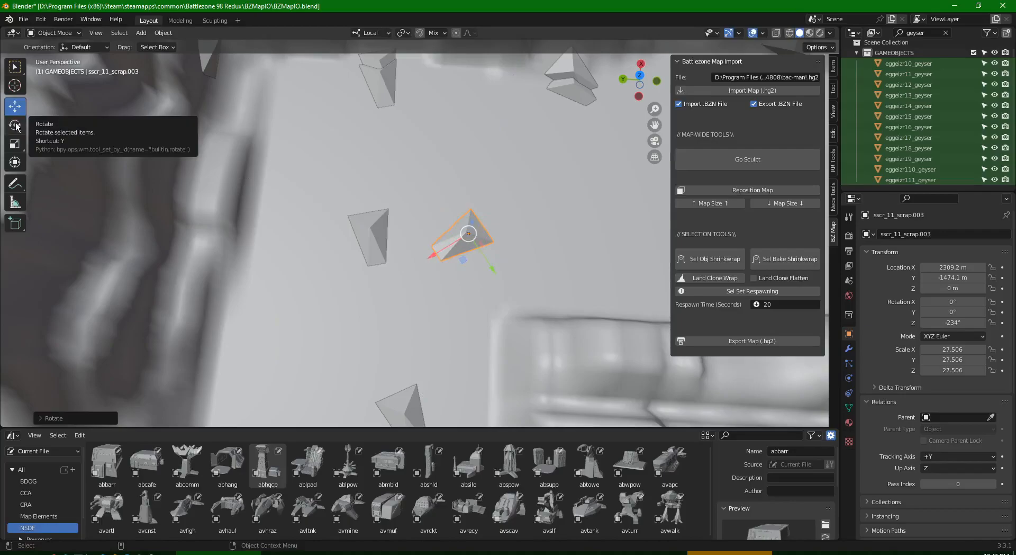
Step: Set the transform orientation back to Global for the selected scrap piece
{"action": "left_click", "coordinate": [378, 34]}
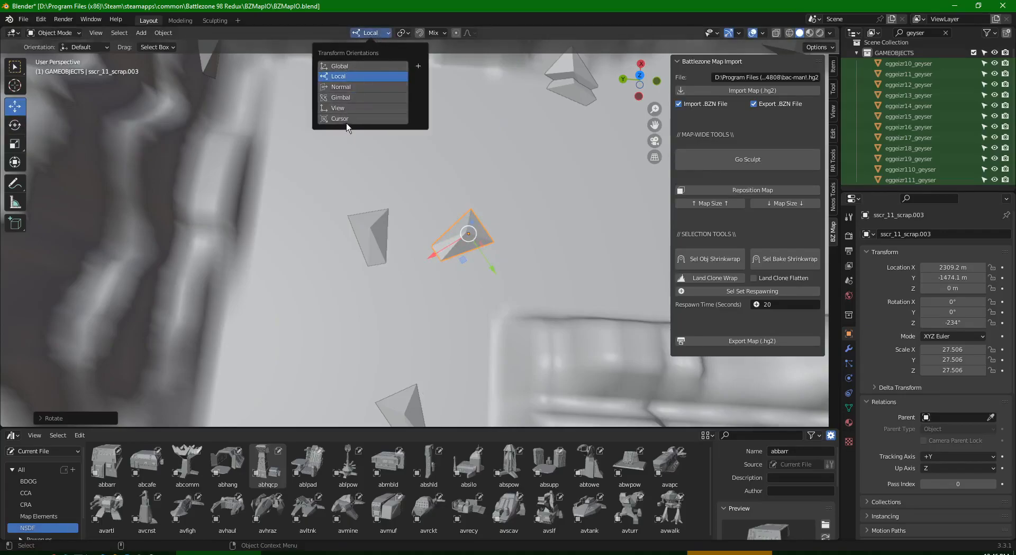
{"action": "left_click", "coordinate": [349, 64]}
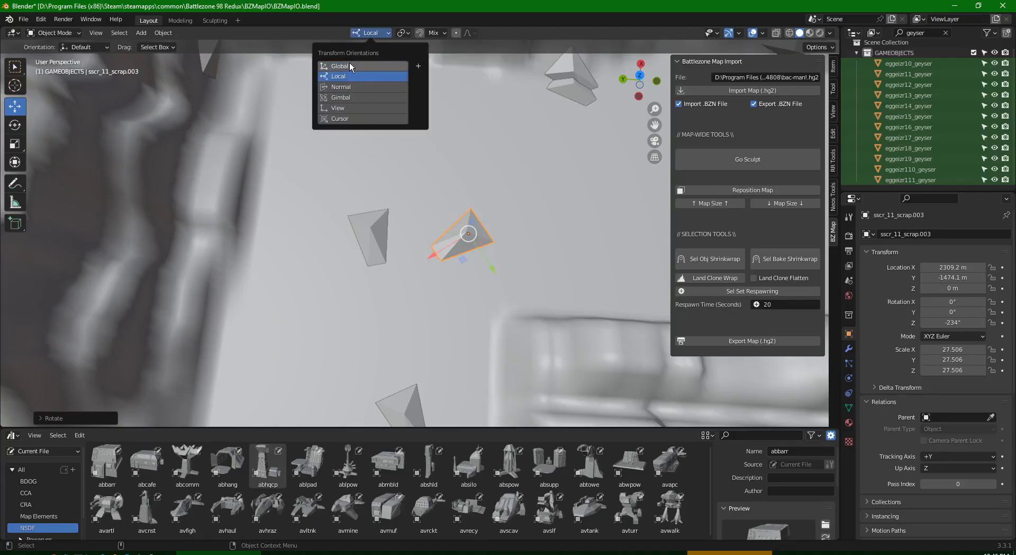
{"action": "scroll", "coordinate": [471, 274], "scroll_direction": "down", "scroll_amount": 11}
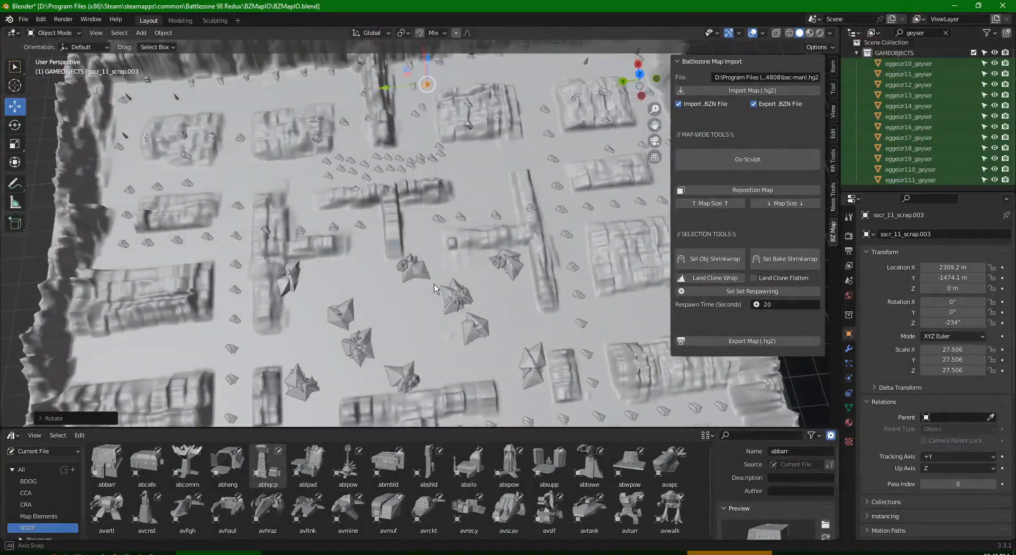
{"action": "scroll", "coordinate": [426, 237], "scroll_direction": "down", "scroll_amount": 6}
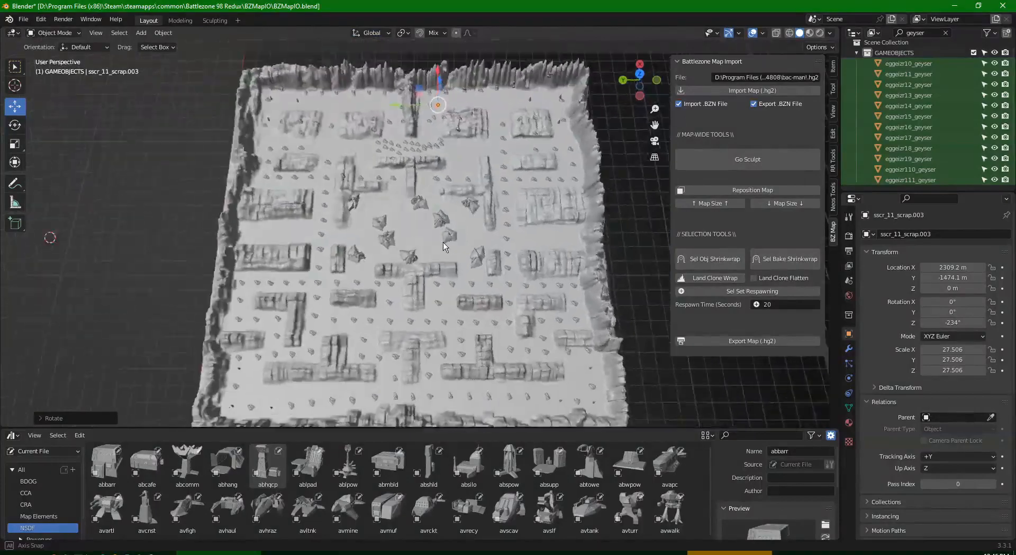